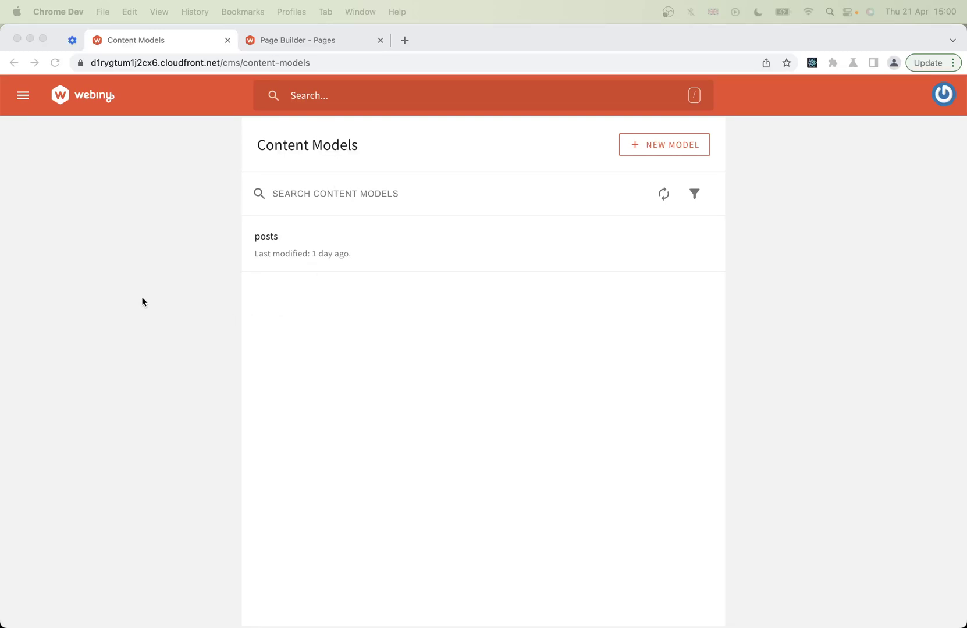
Bring up the Webiny welcome dashboard and highlight its Headless CMS heading
click(128, 295)
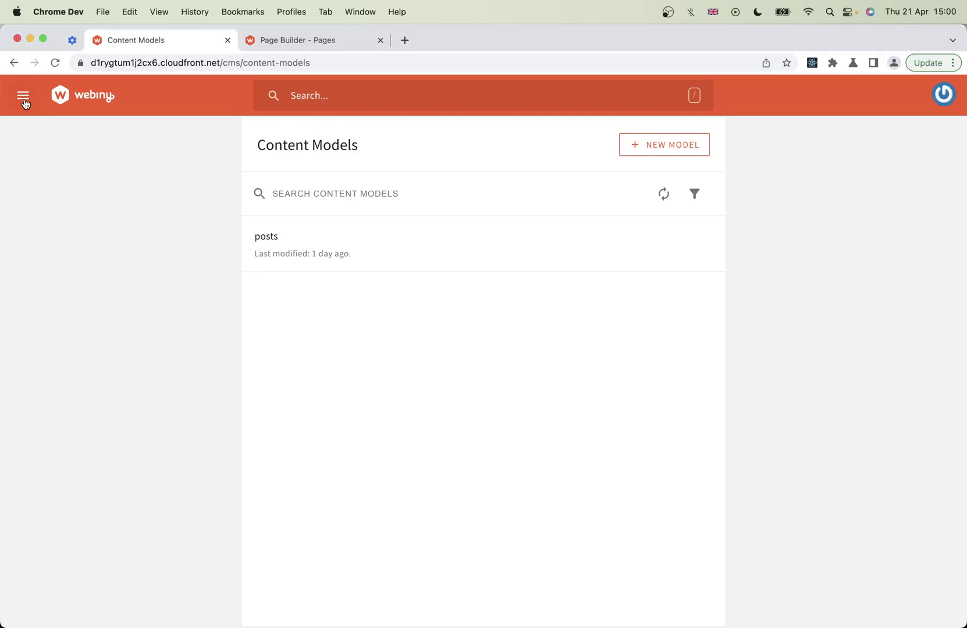
click(95, 104)
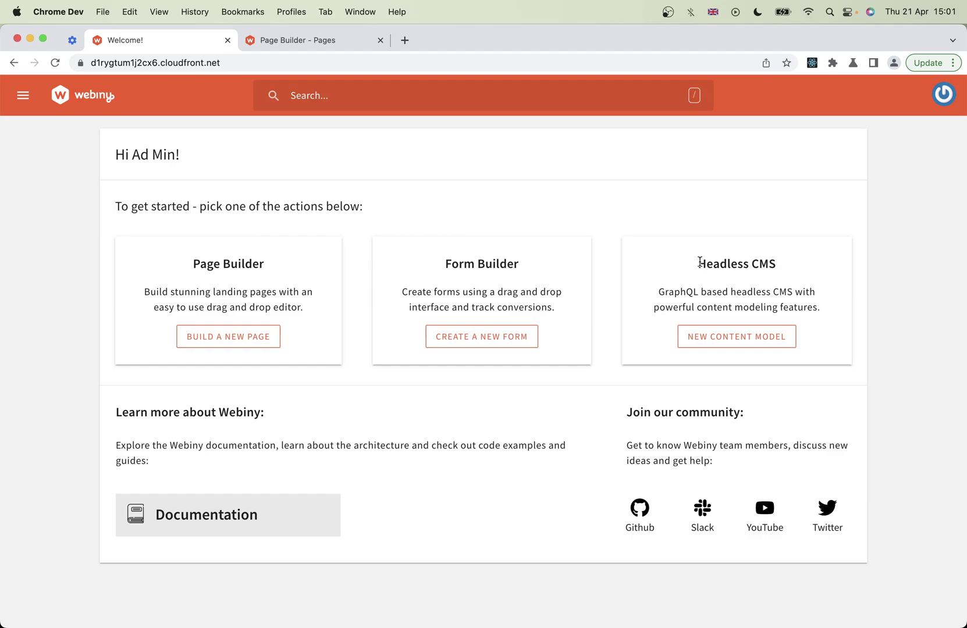
drag(698, 263, 783, 269)
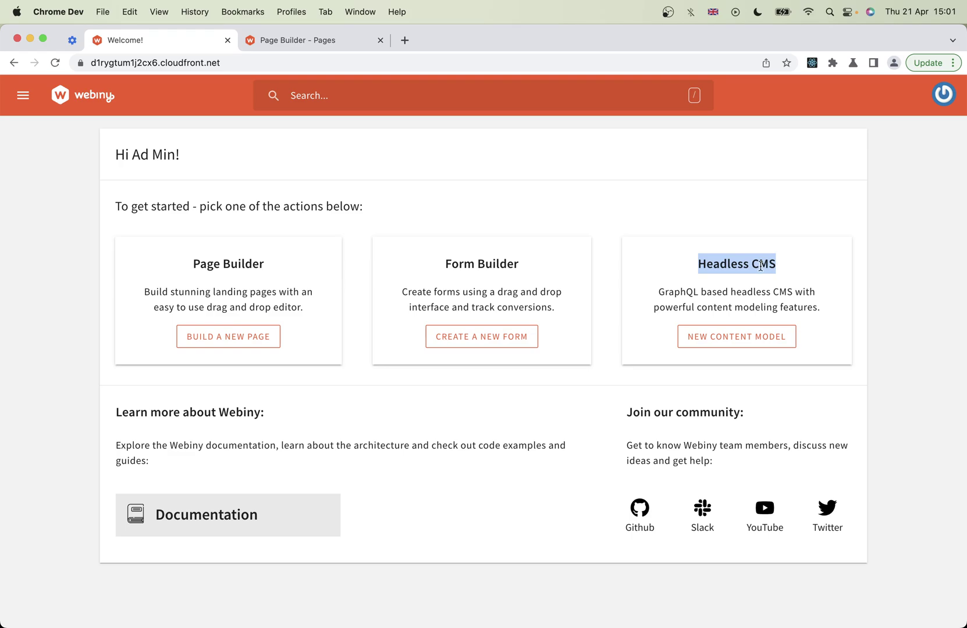
Open the Headless CMS content models list from the main menu
click(78, 206)
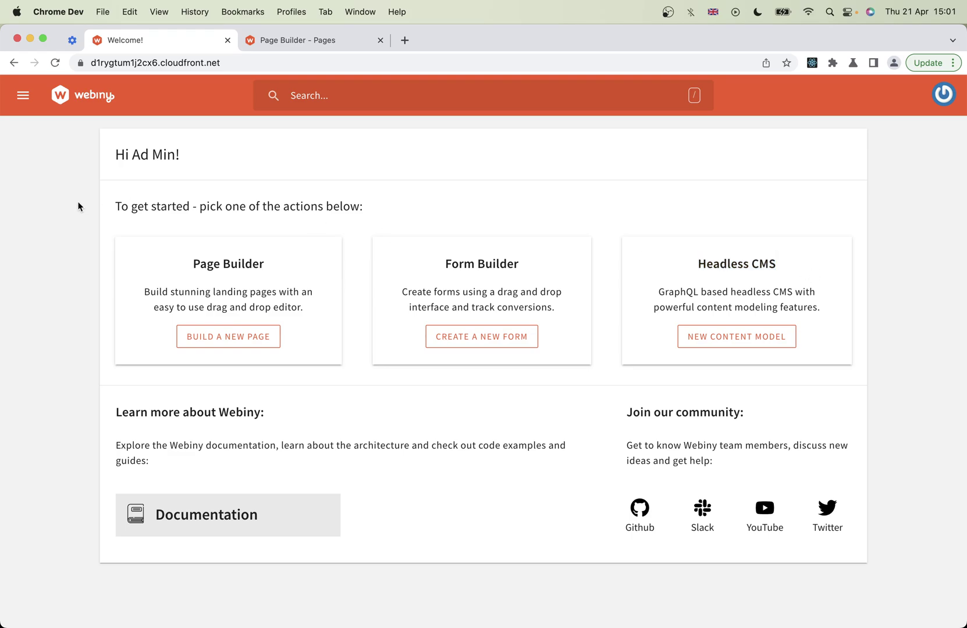
click(24, 97)
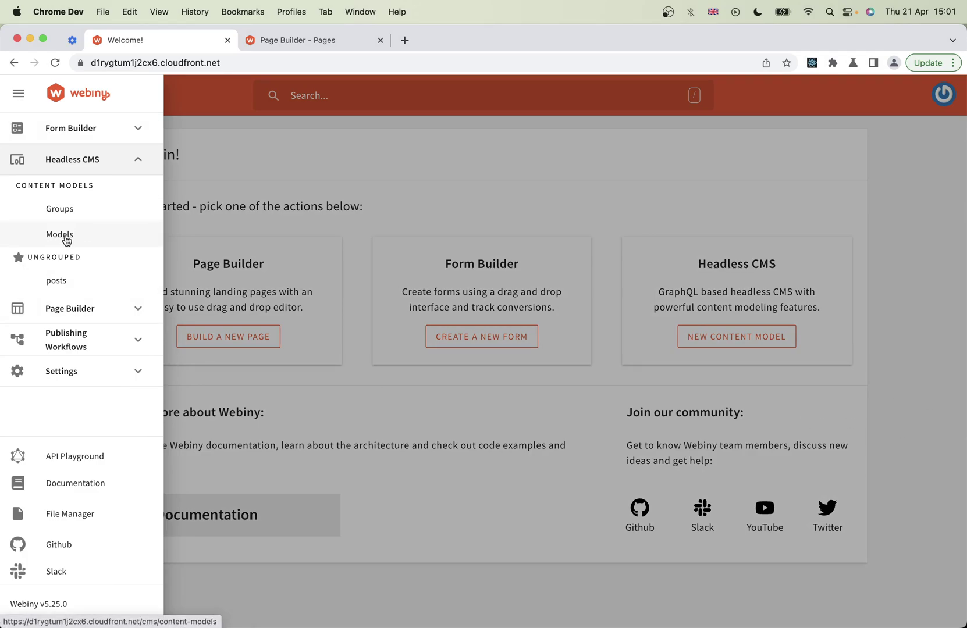
click(65, 238)
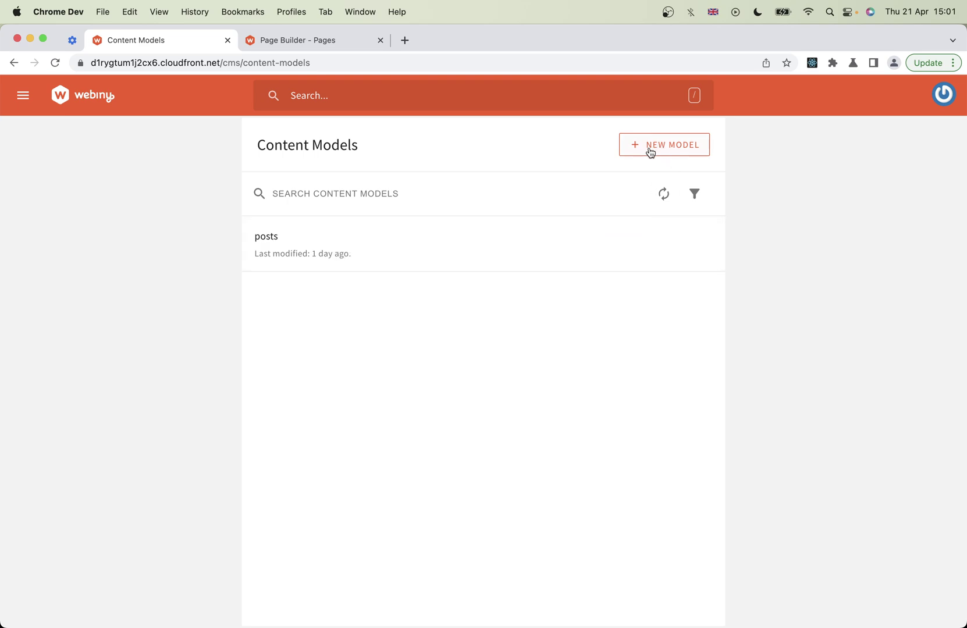
Create a model named 'Pages' in the Ungrouped group
click(672, 149)
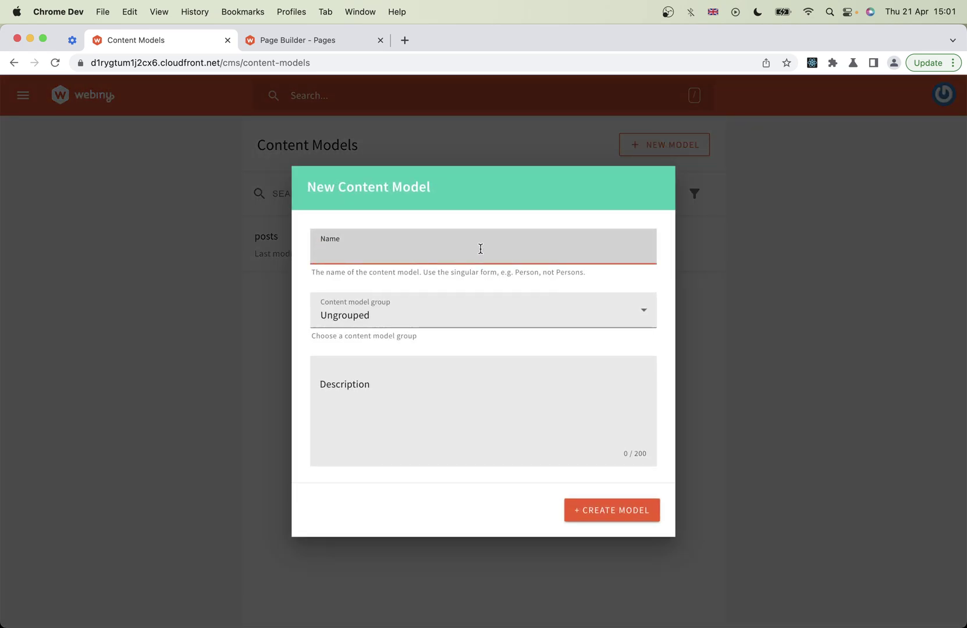
text(Pages)
click(637, 310)
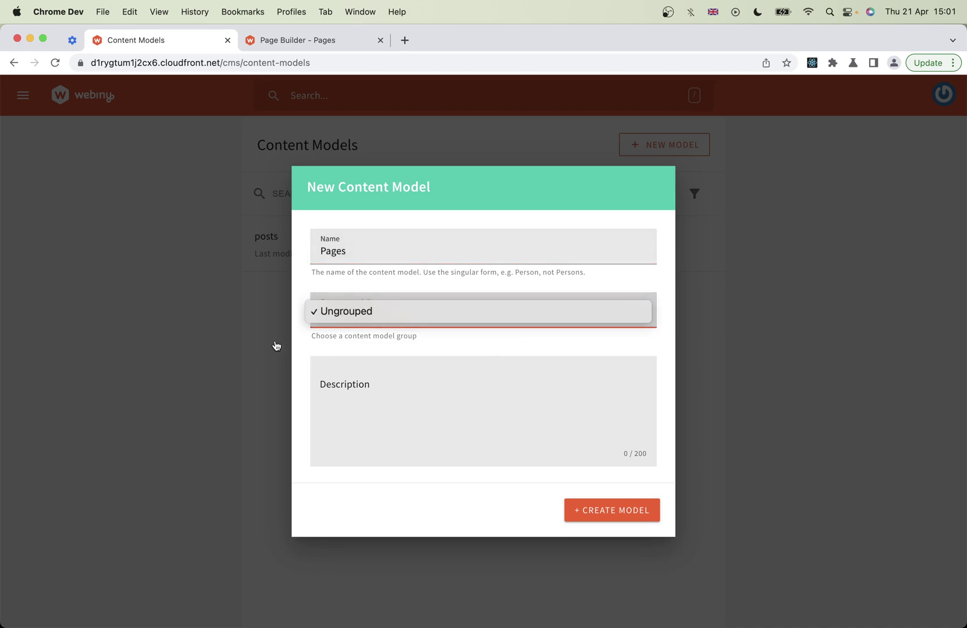
click(299, 342)
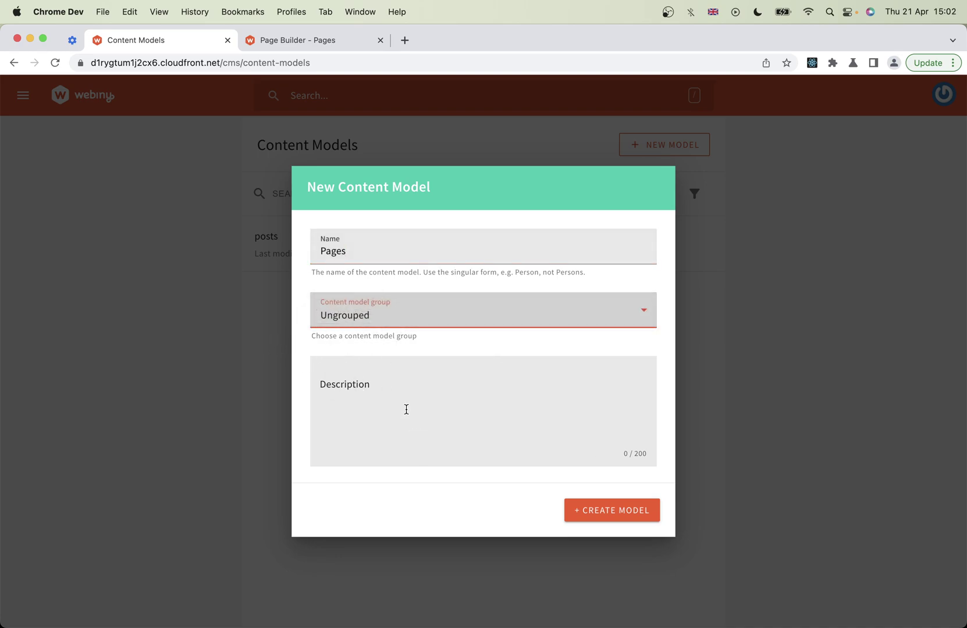
click(385, 386)
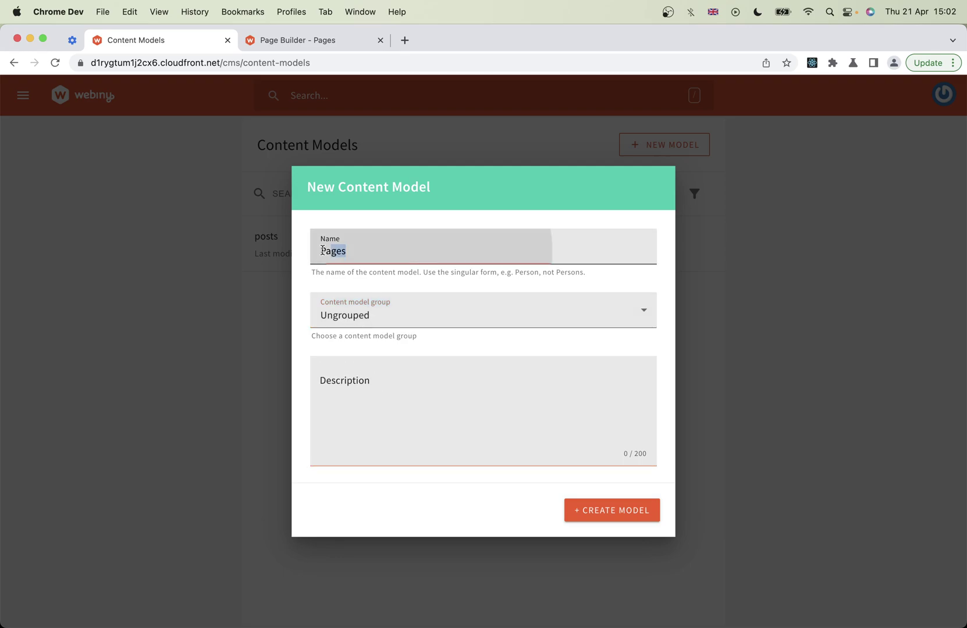
double_click(343, 251)
click(372, 408)
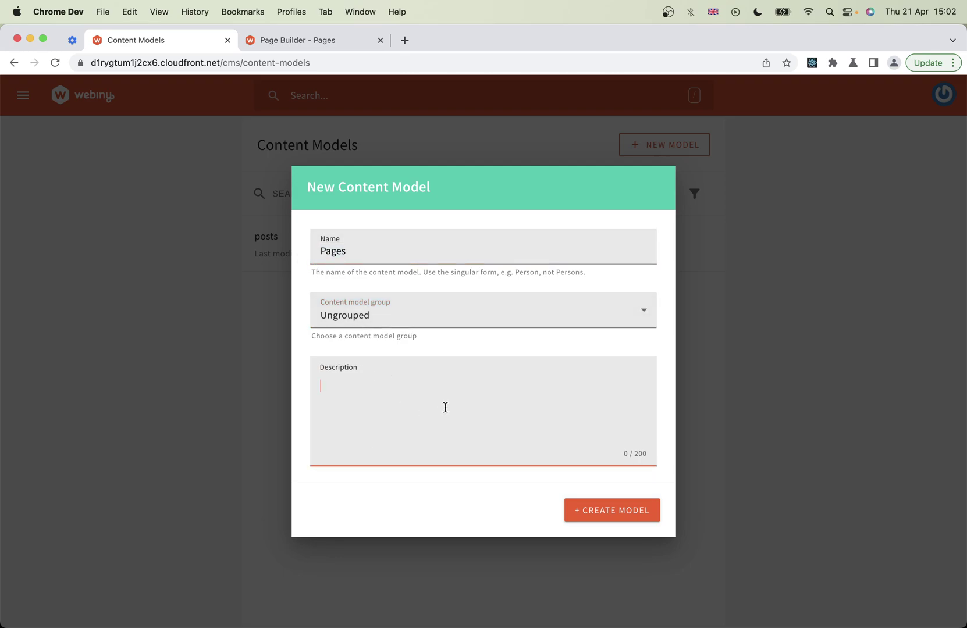
click(614, 511)
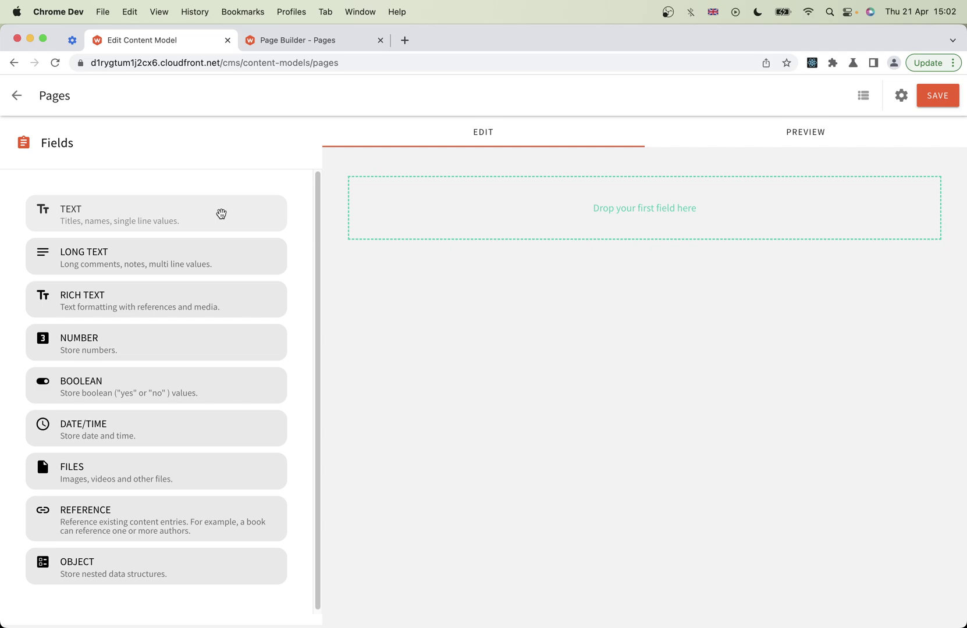
Add a text field labelled 'Title' (ID title), leaving help and placeholder text empty
mouse_move(220, 213)
mouse_down()
mouse_move(281, 199)
mouse_move(574, 201)
mouse_move(653, 212)
mouse_up()
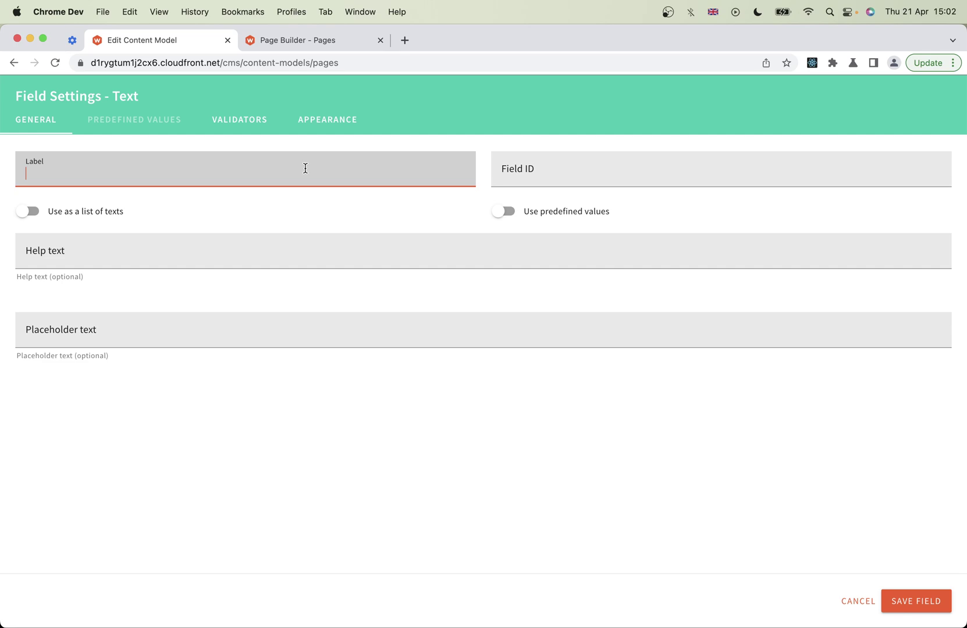
text(Title)
click(72, 251)
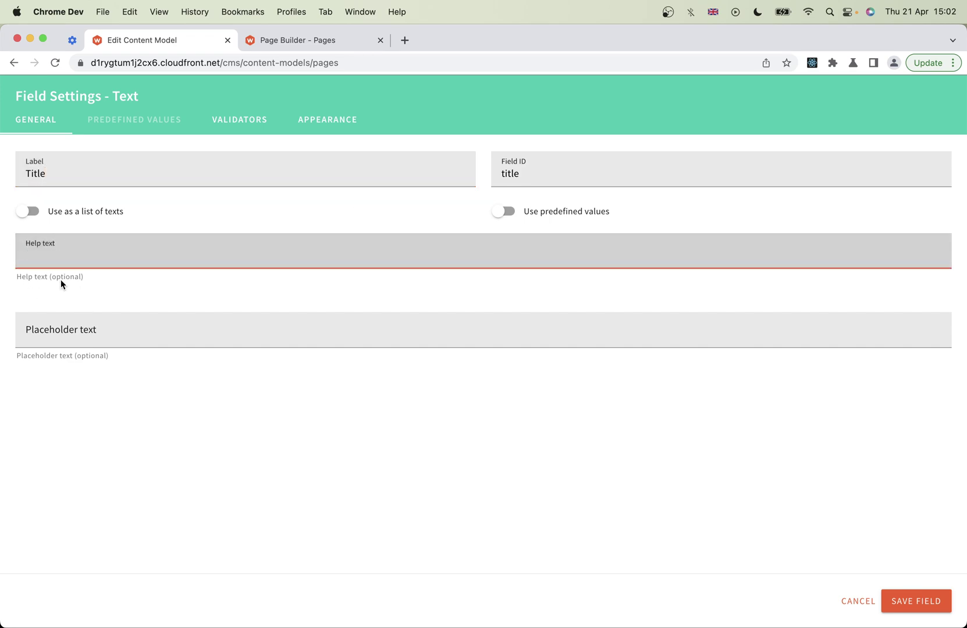
click(103, 341)
text(This is my title)
key(super+BackSpace)
click(145, 175)
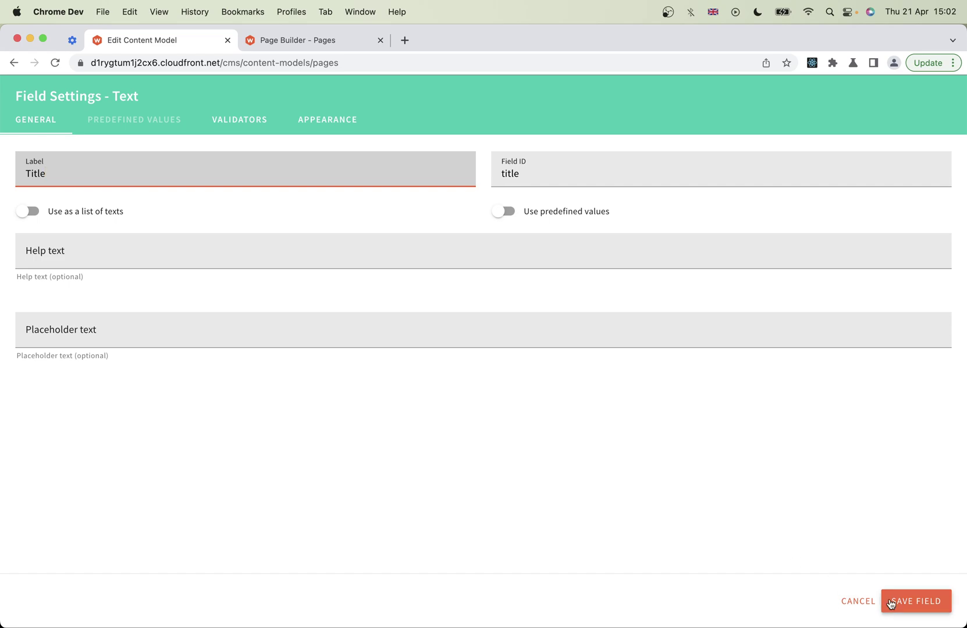
Turn on the Required validator for the Title field
click(258, 124)
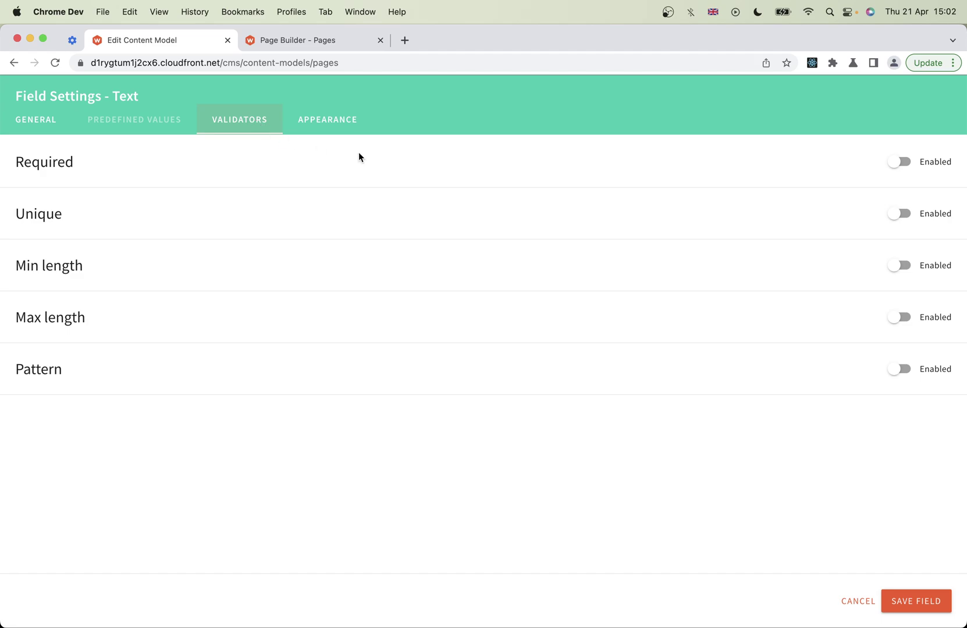
click(905, 165)
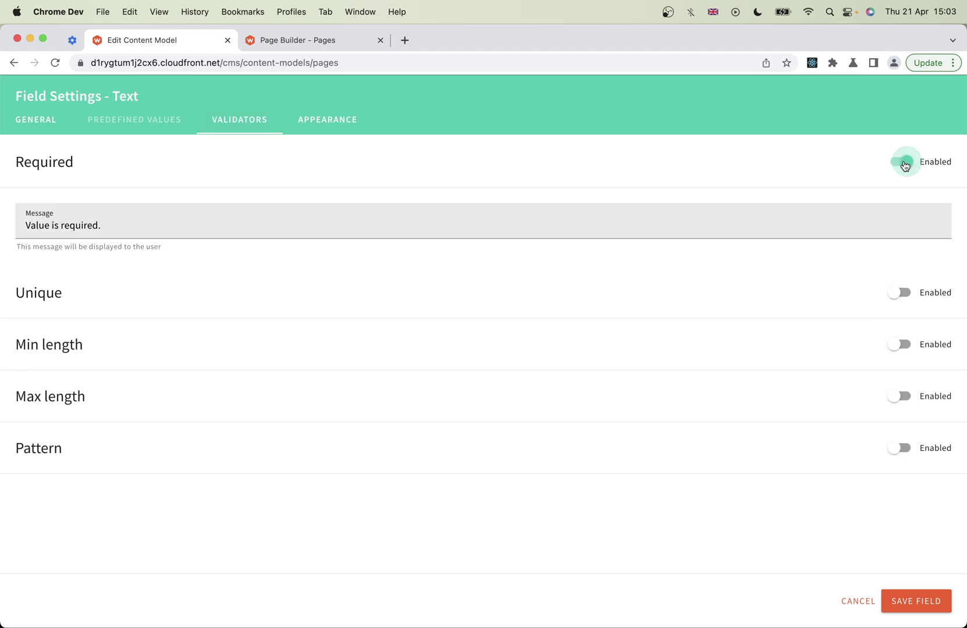
drag(116, 225, 17, 231)
click(115, 224)
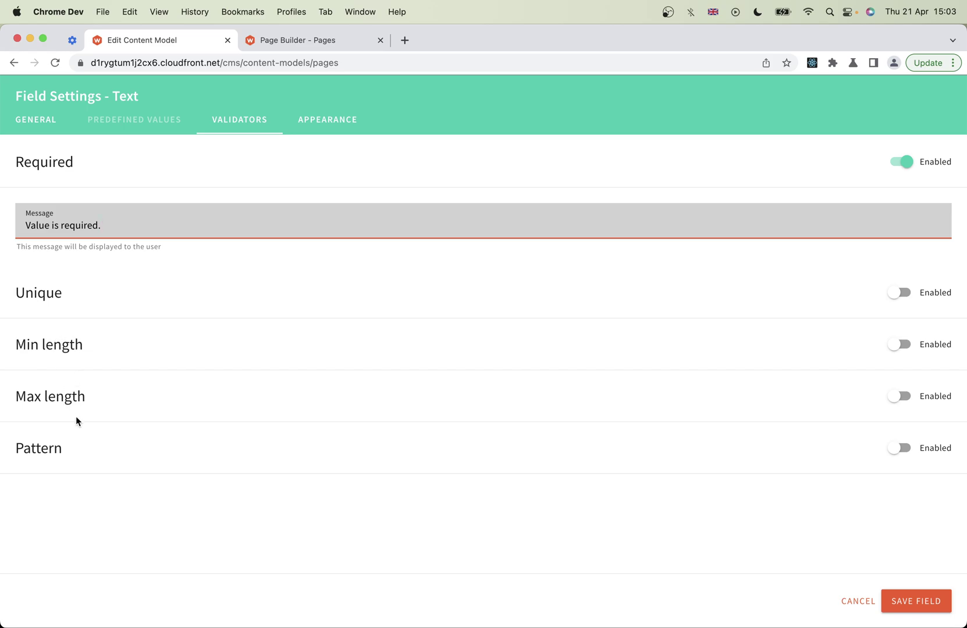
Try Min length 3 and Pattern validation, switch both off, and save the Title field
click(902, 345)
click(56, 481)
text(3)
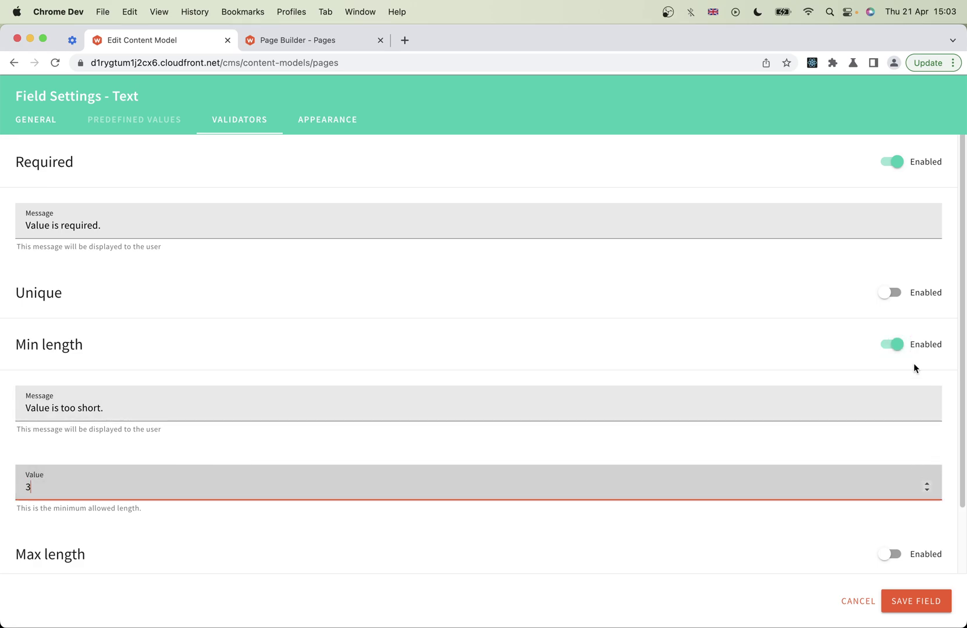
click(888, 347)
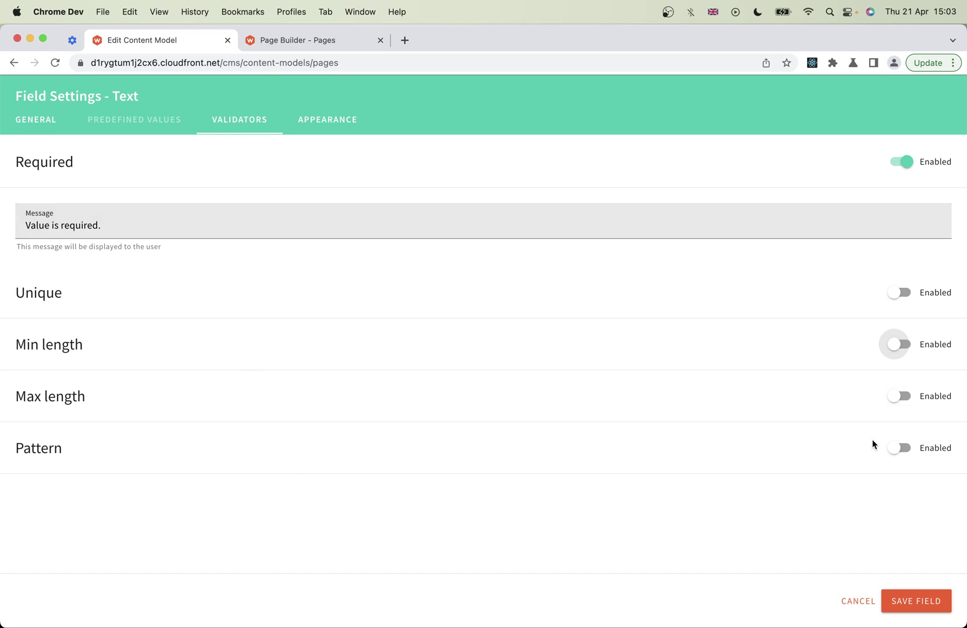
click(903, 451)
scroll(287, 389, down, 3)
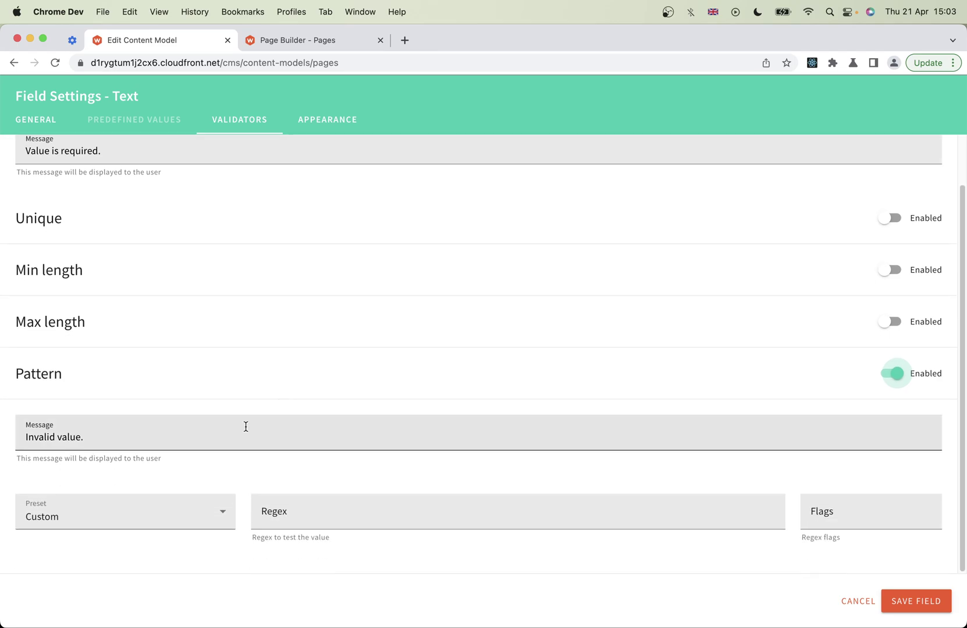
click(217, 516)
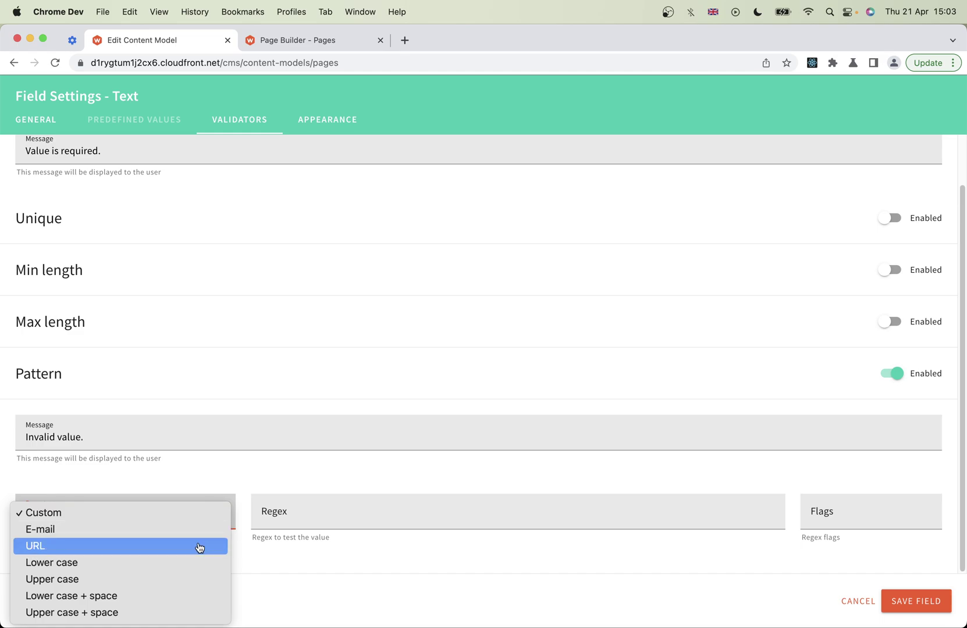
click(301, 340)
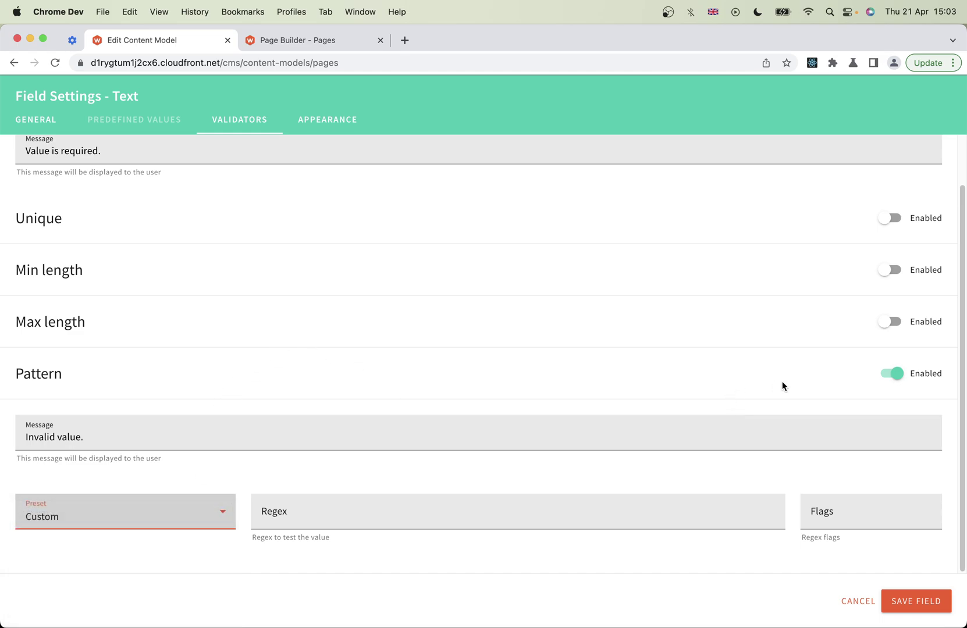
click(894, 373)
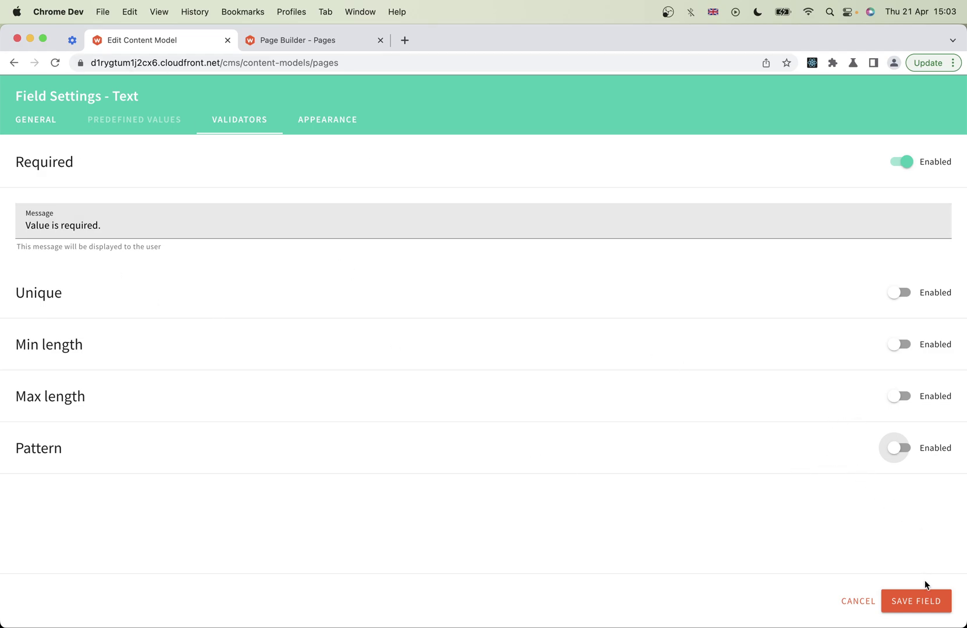
click(924, 605)
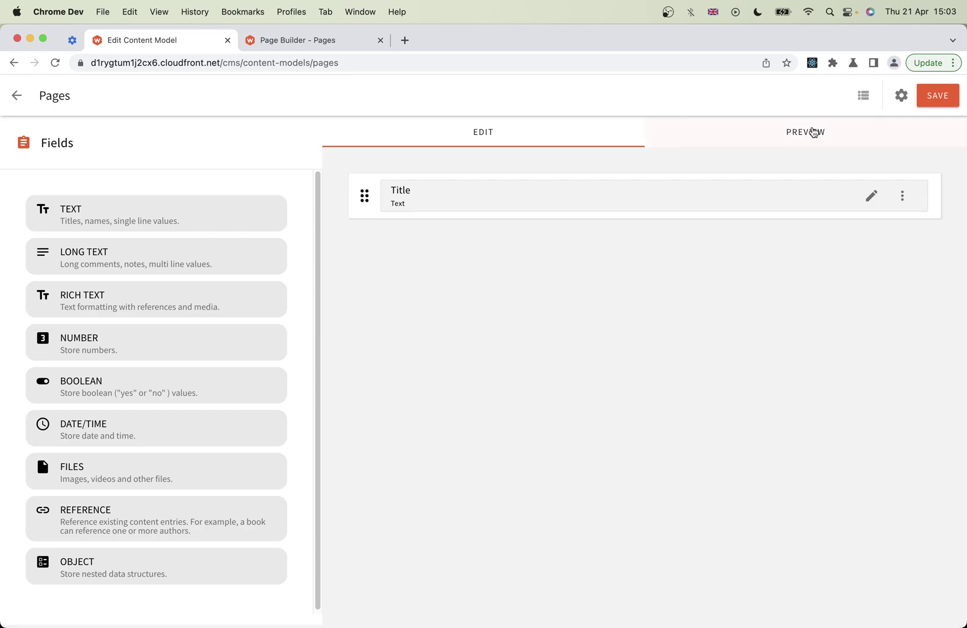
click(812, 133)
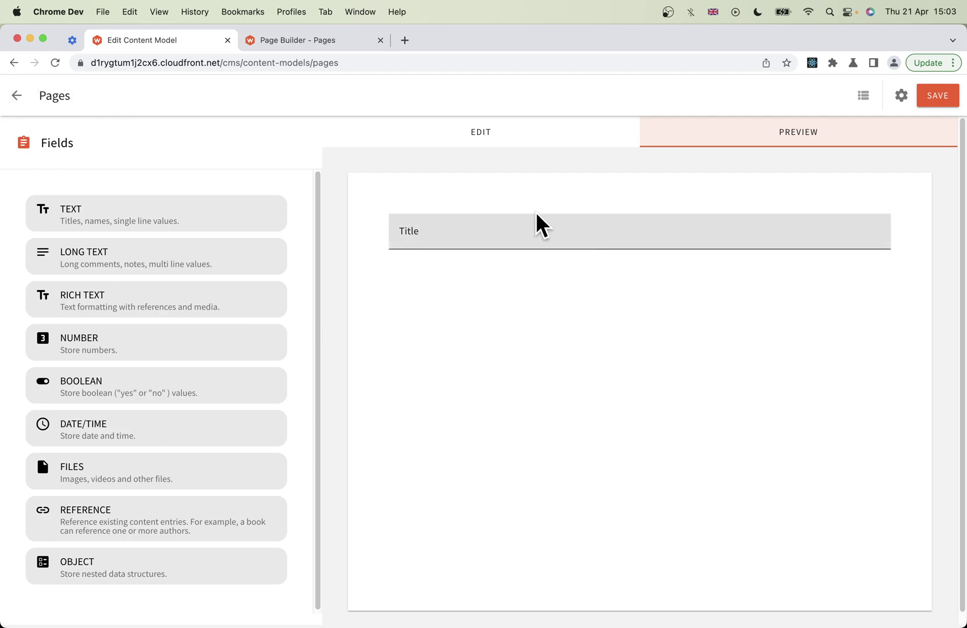
click(406, 240)
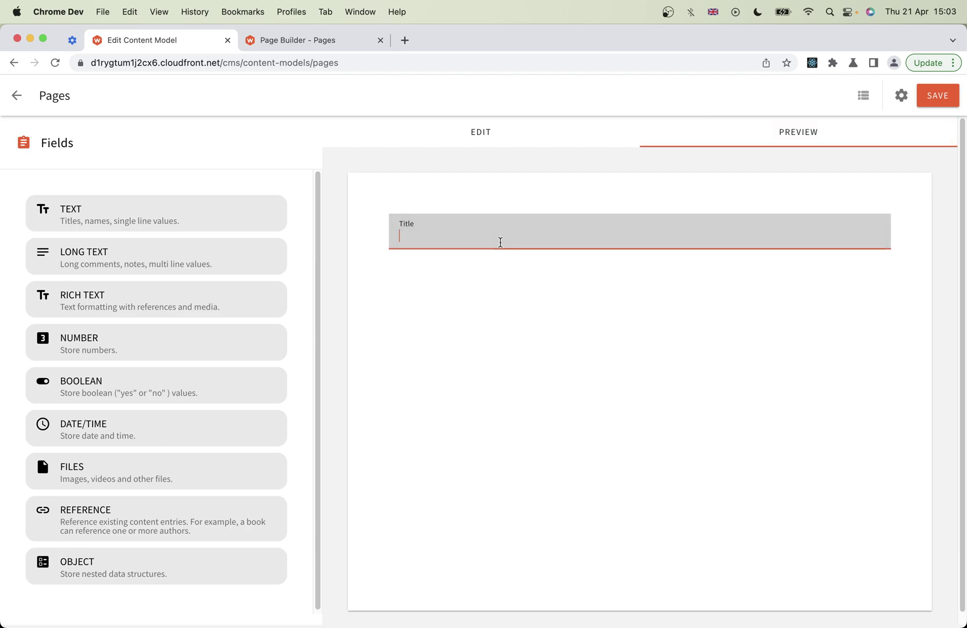
text(fdsafda)
key(super+a)
key(BackSpace)
click(483, 138)
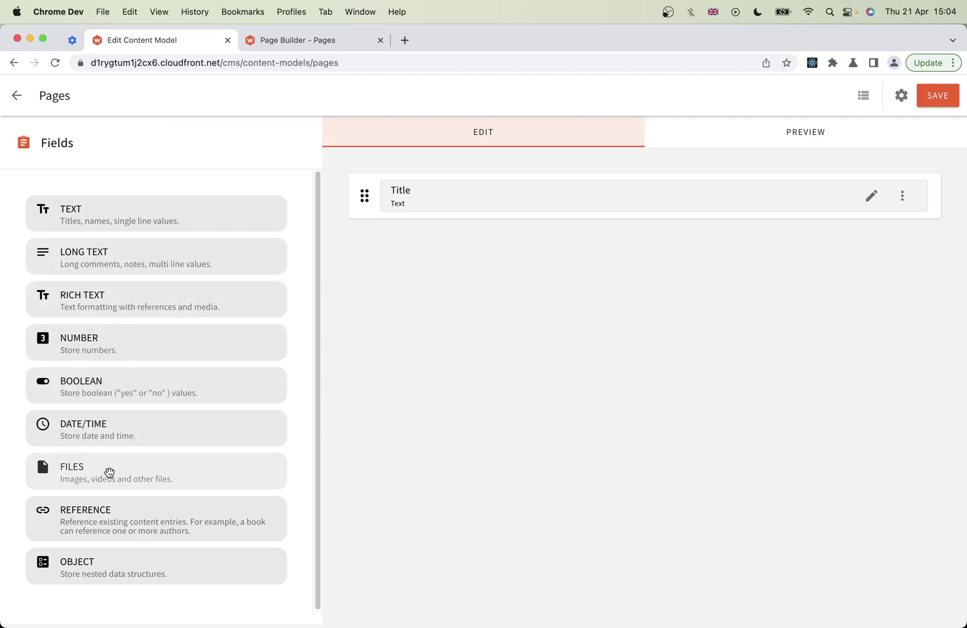
Add a files field labelled 'Featured Image', set to Images only, and save it
drag(108, 470, 447, 220)
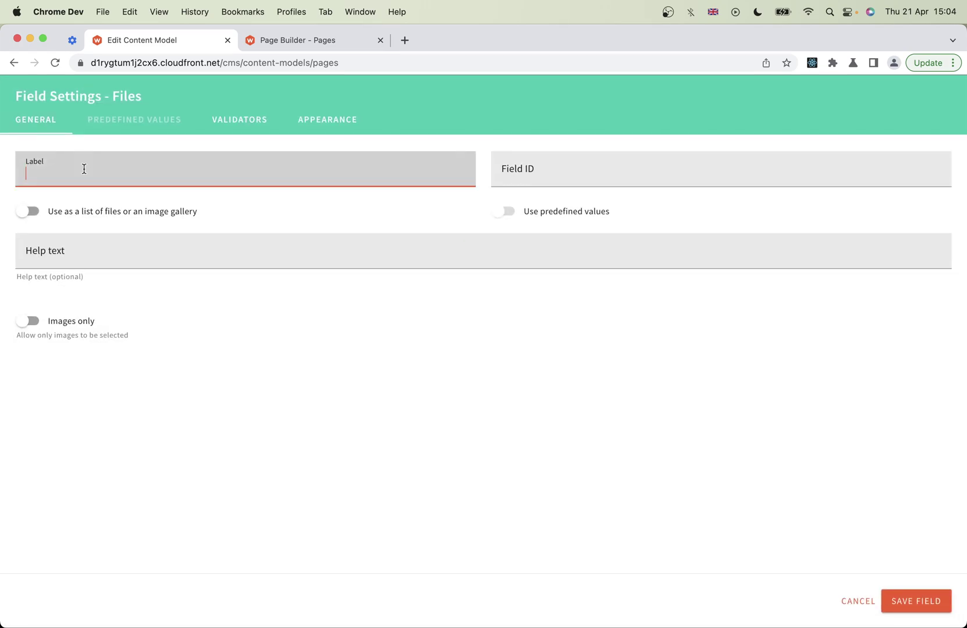
text(Featured Image)
key(super+a)
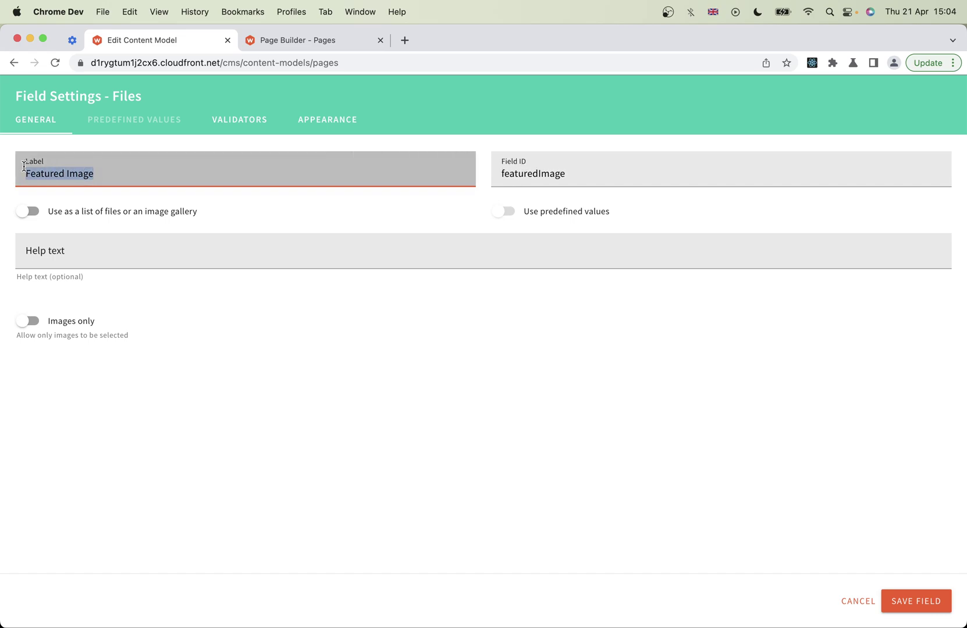
click(93, 174)
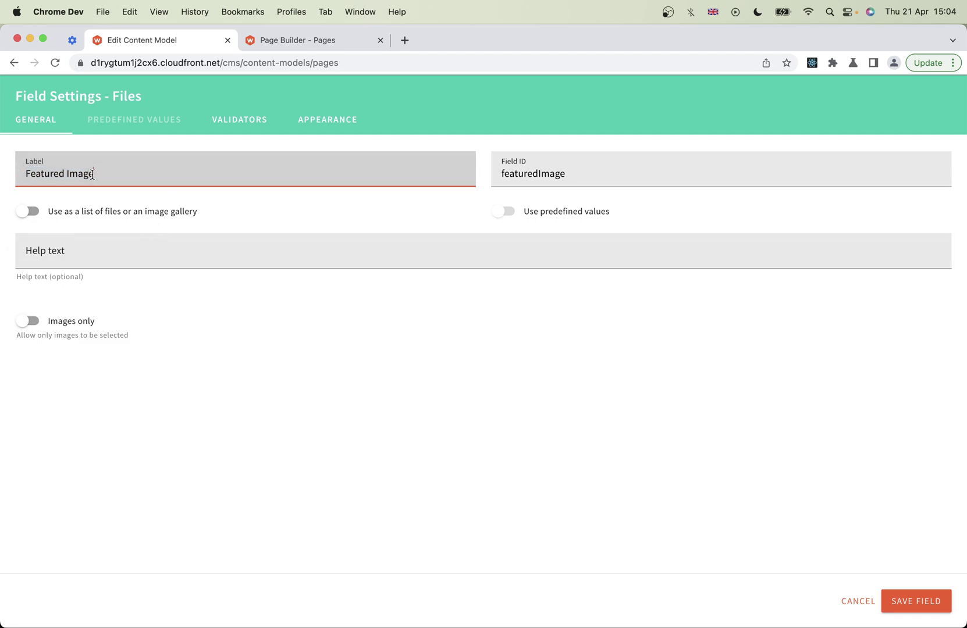
click(30, 321)
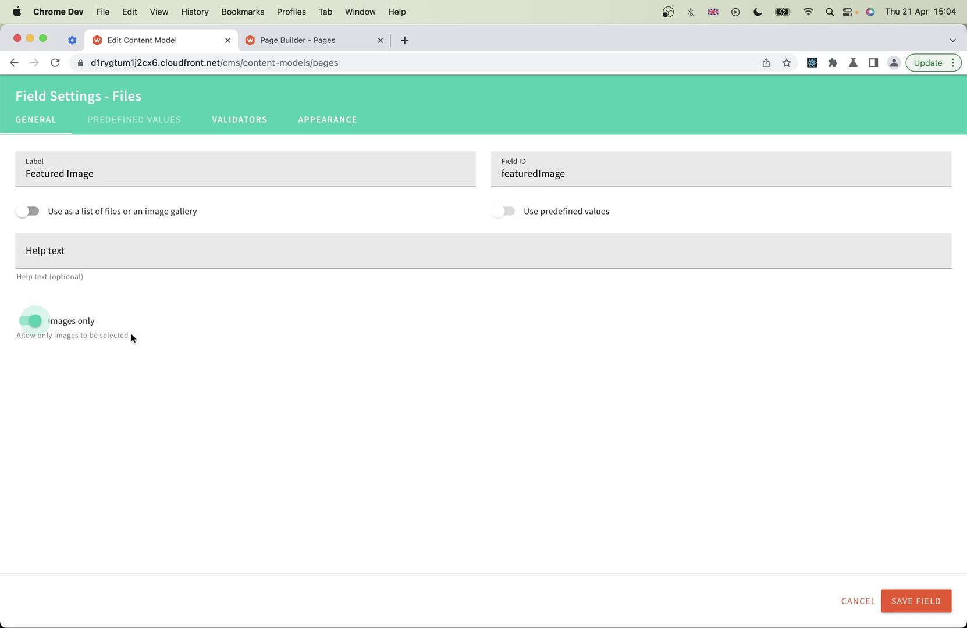
drag(131, 337, 38, 328)
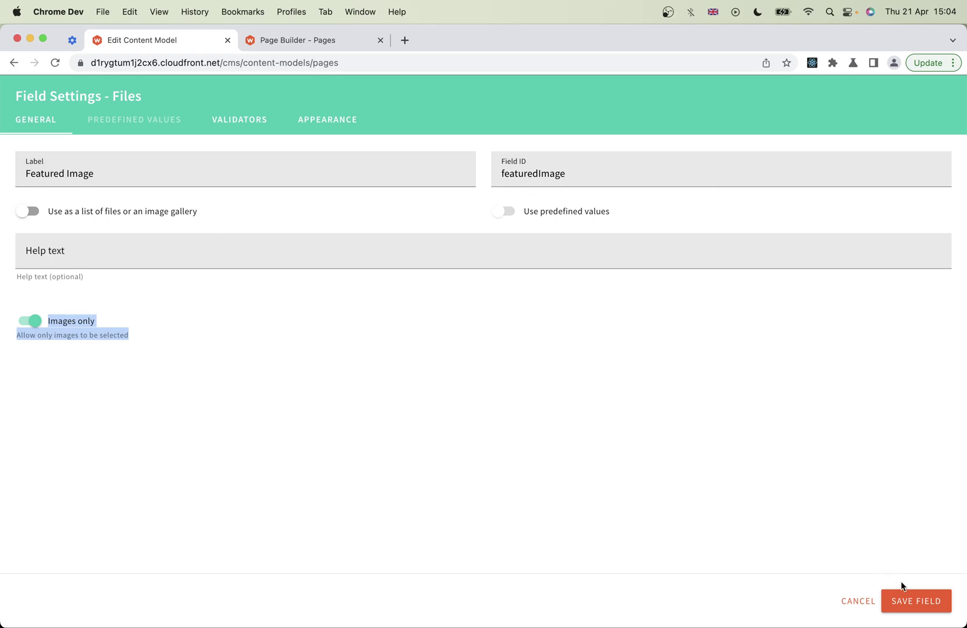
click(910, 599)
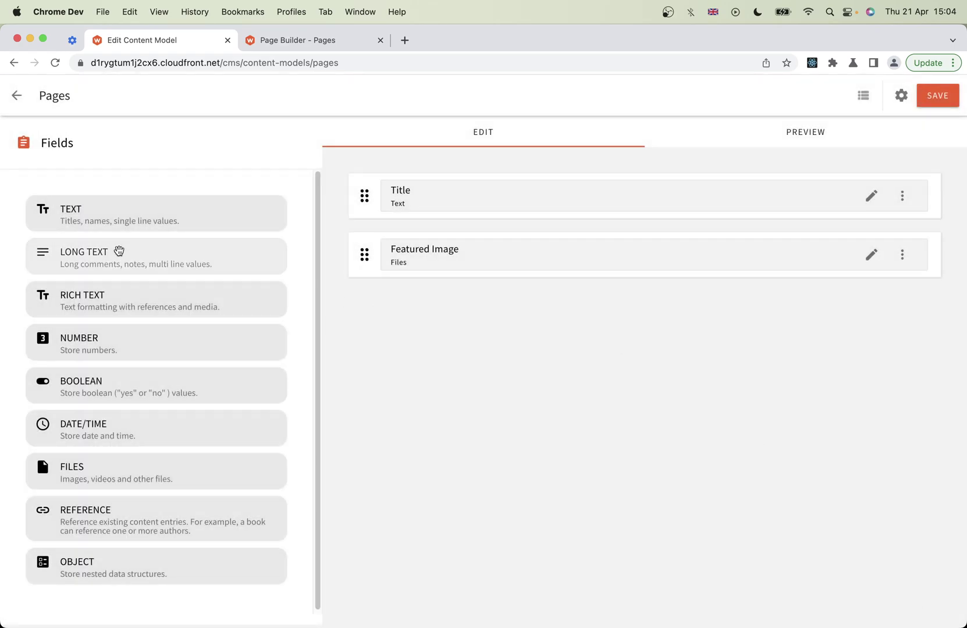
Add a required long-text field labelled 'Description' below Featured Image
drag(123, 254, 465, 286)
text(Description)
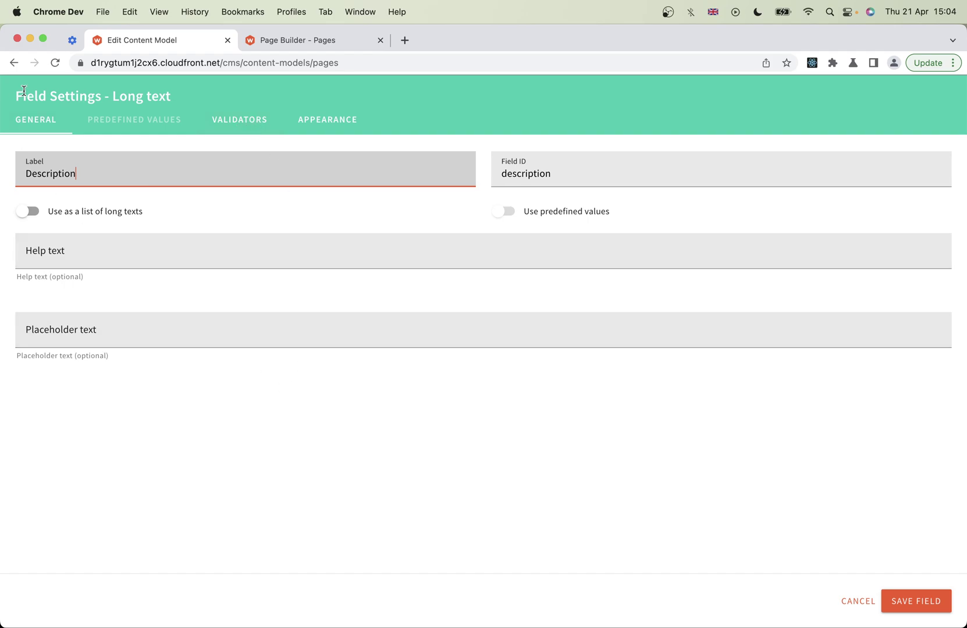
click(259, 112)
click(902, 162)
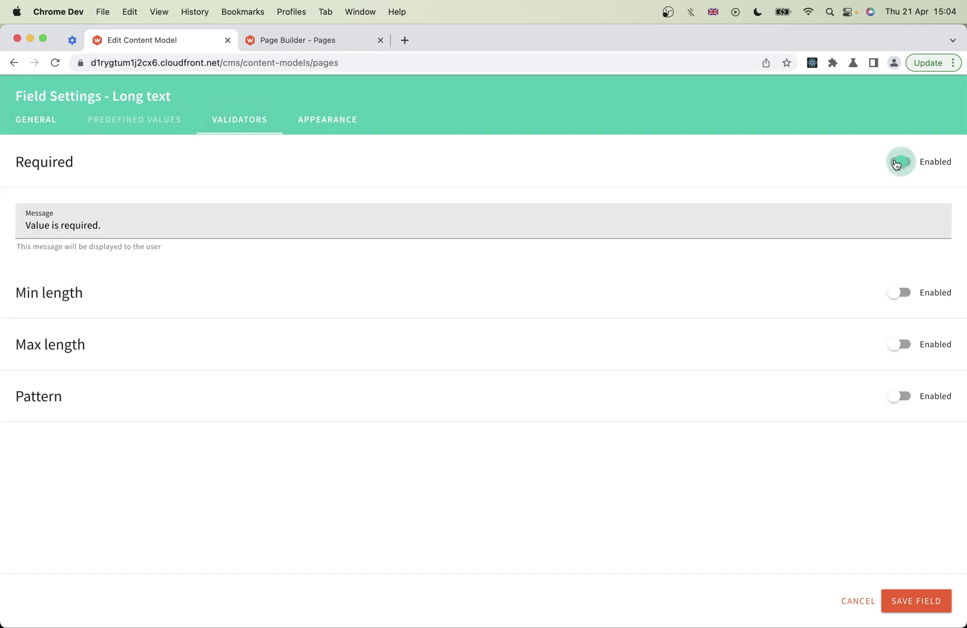
click(915, 600)
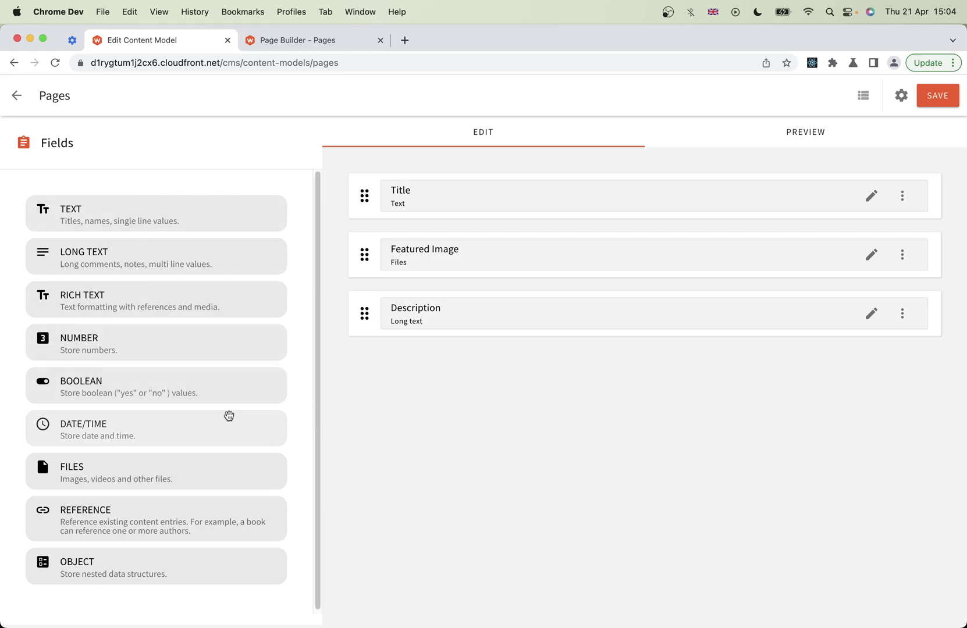
Add a rich-text field labelled 'Body' below Description
drag(139, 308, 423, 342)
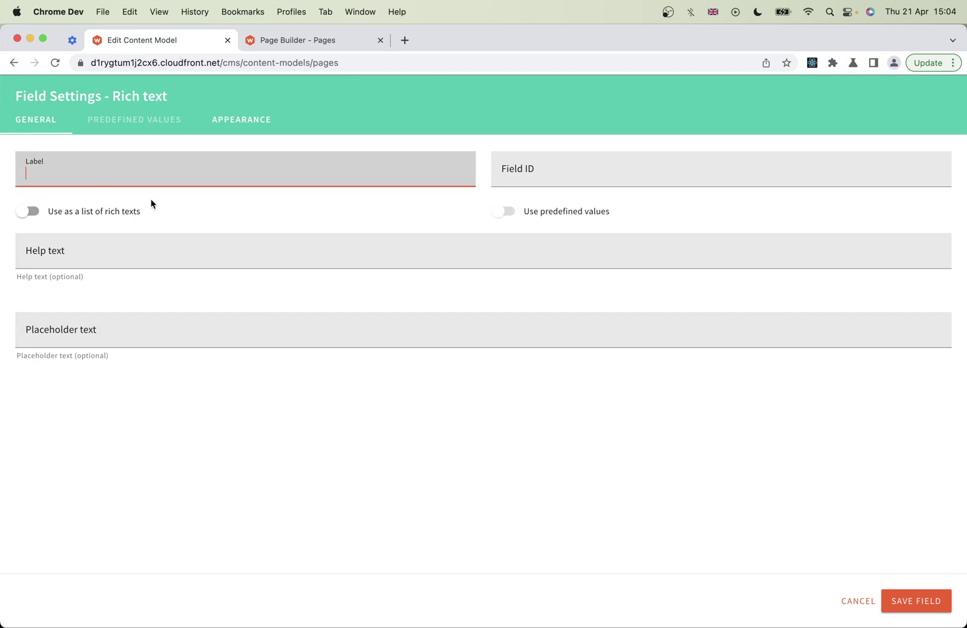
text(Body)
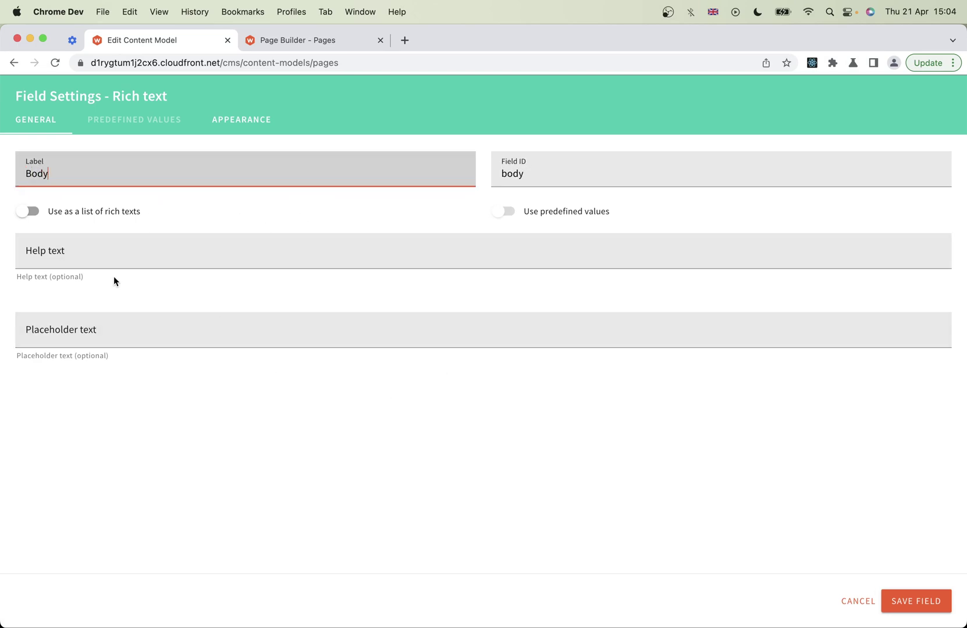
click(943, 601)
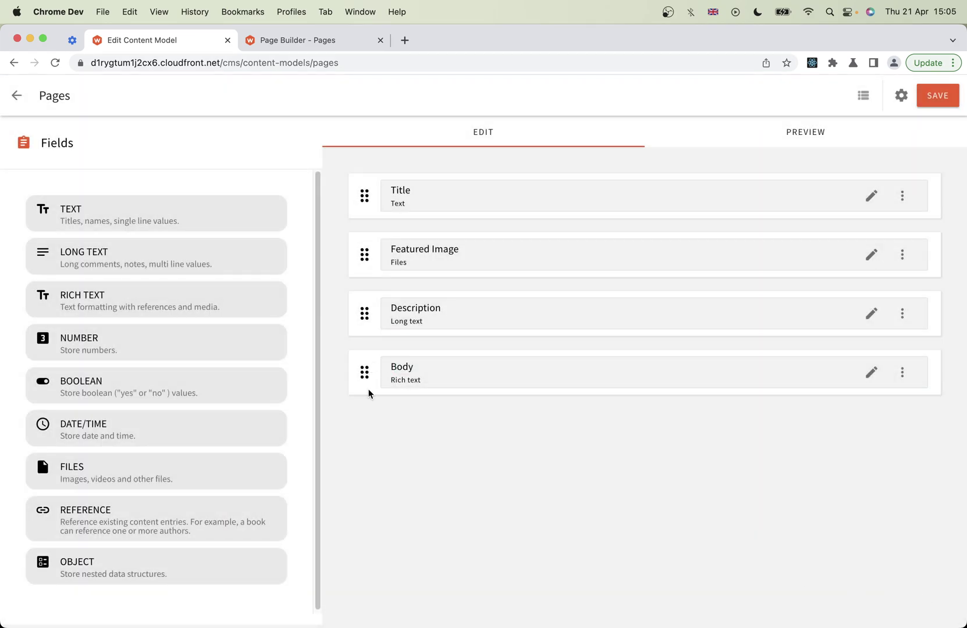
Save the Pages model and go to its empty content entries list
click(940, 97)
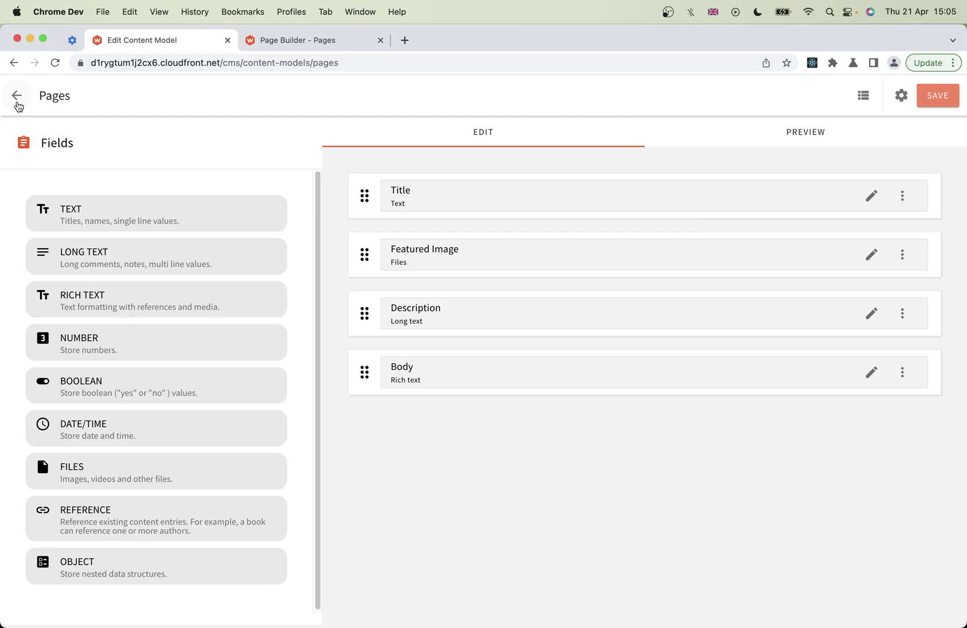
click(17, 96)
click(22, 96)
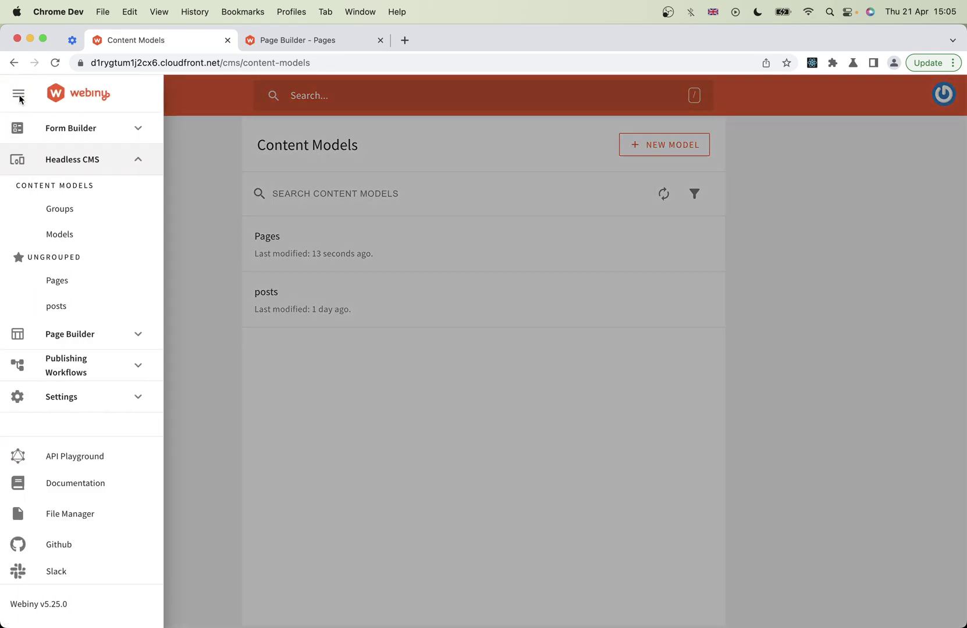
click(56, 282)
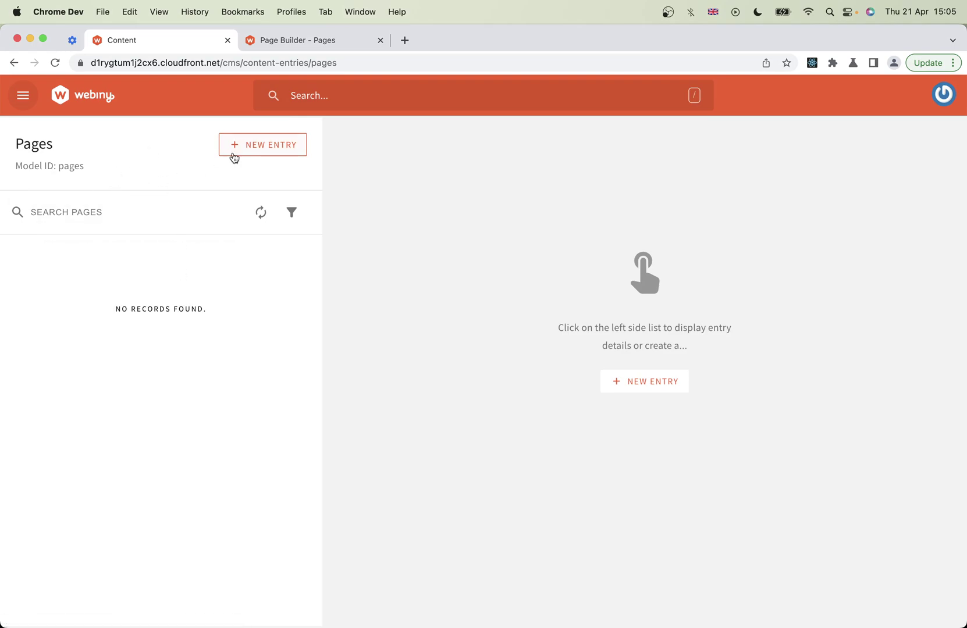
Create a new entry titled 'About Us' with the sailing ship photo as Featured Image
click(276, 146)
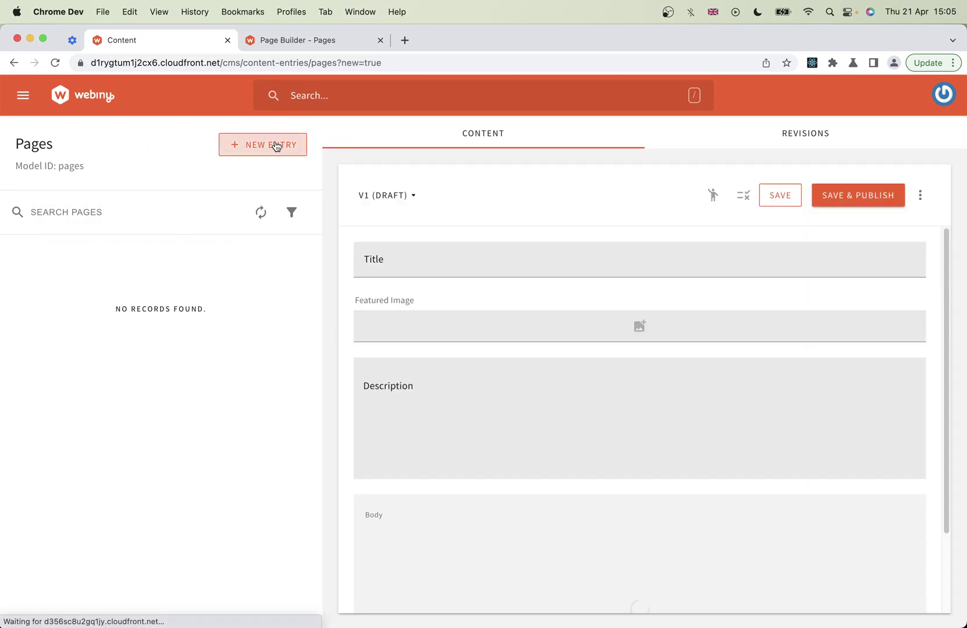
click(437, 256)
text(About Us)
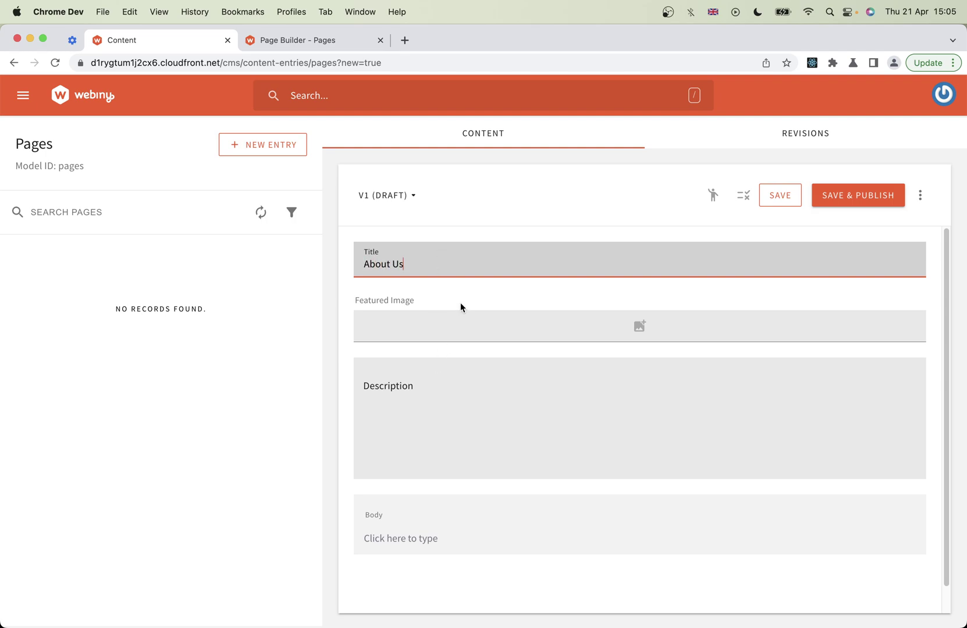
scroll(481, 299, down, 1)
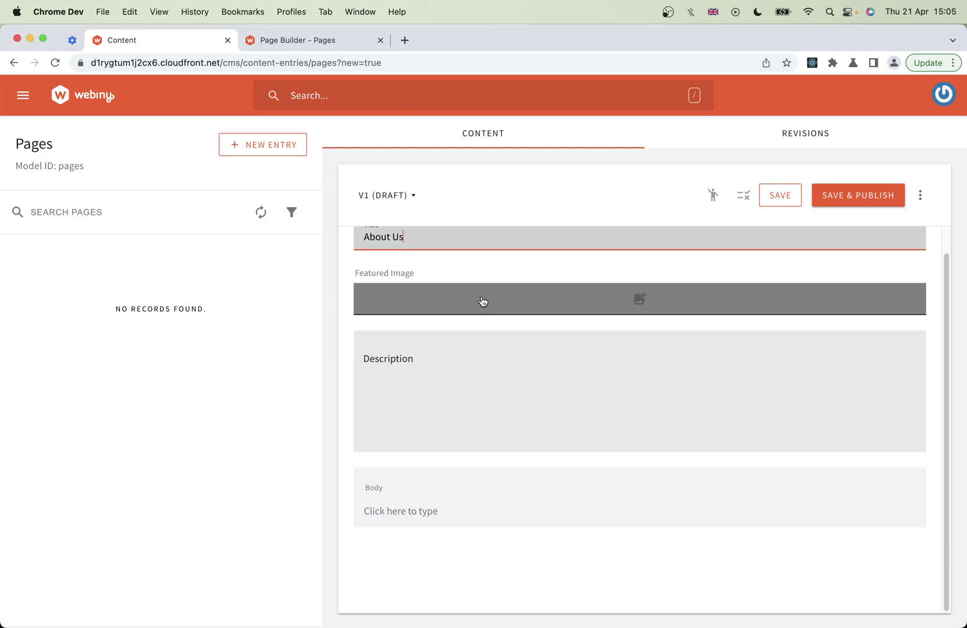
click(482, 300)
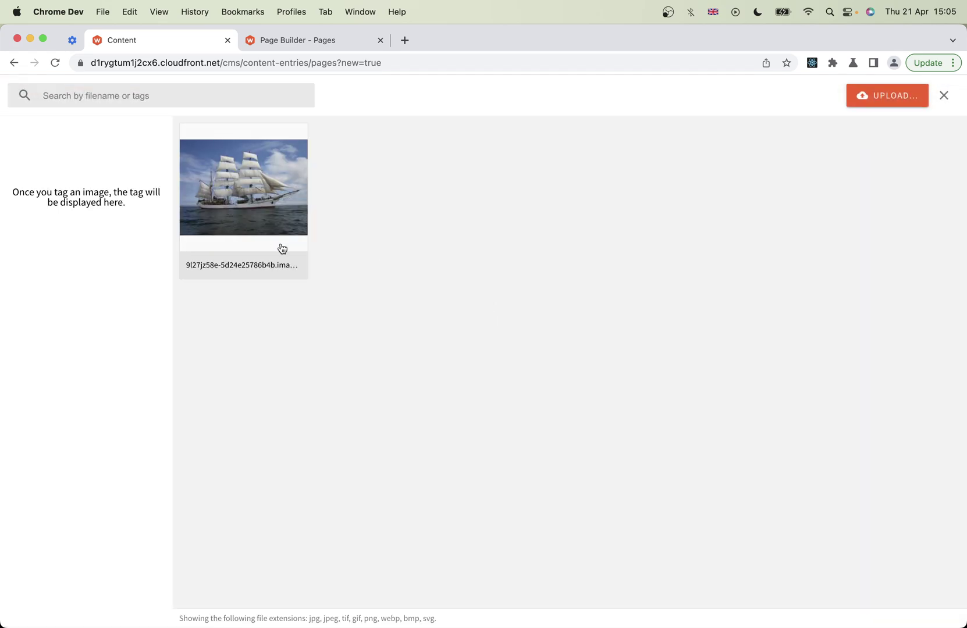
click(252, 198)
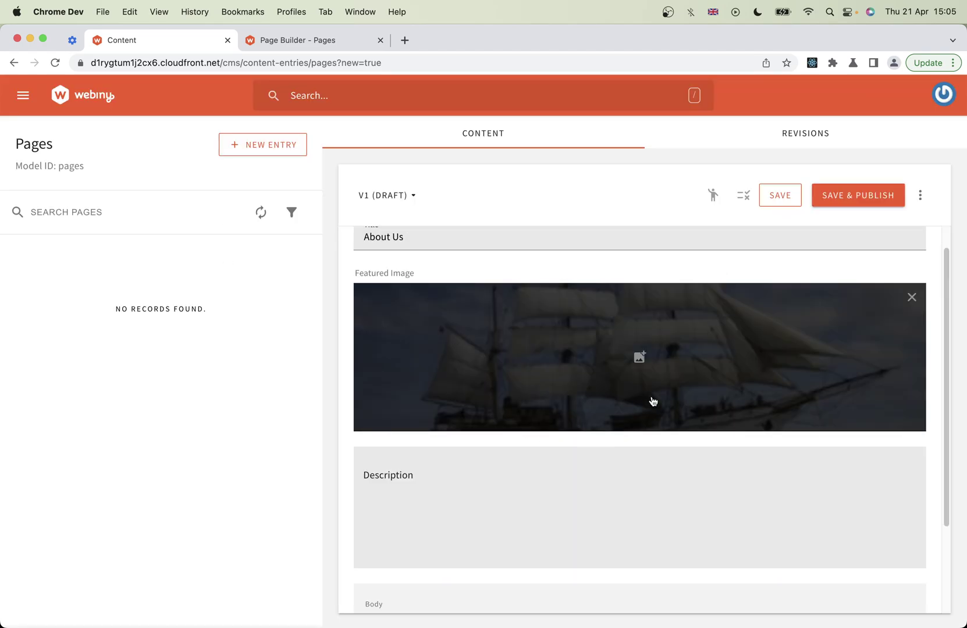
scroll(503, 308, down, 3)
scroll(516, 314, up, 3)
scroll(517, 334, down, 3)
Fill the Description field with 'About our company.'
click(454, 399)
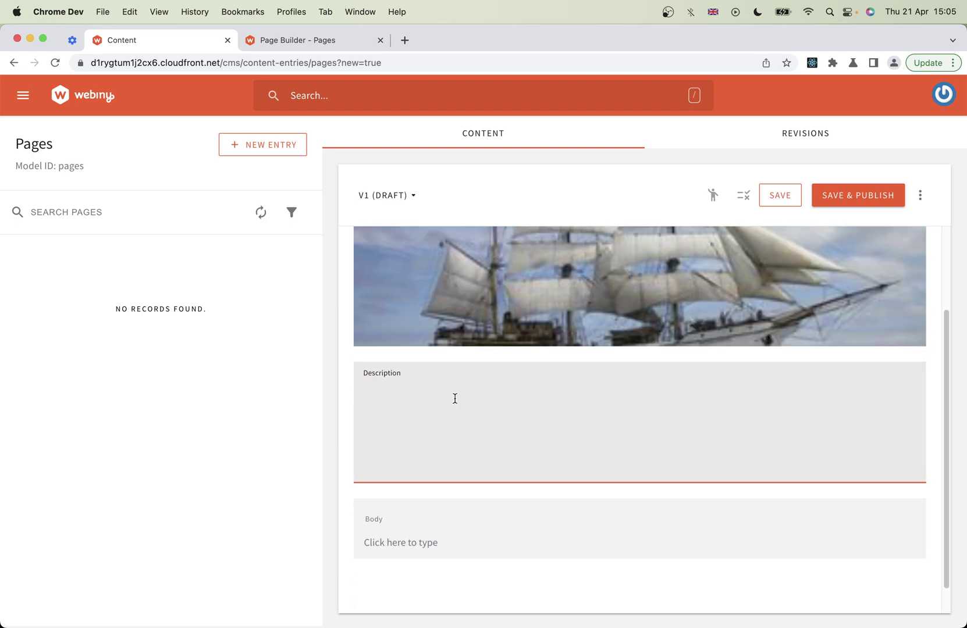
text(About our company.)
scroll(479, 443, down, 2)
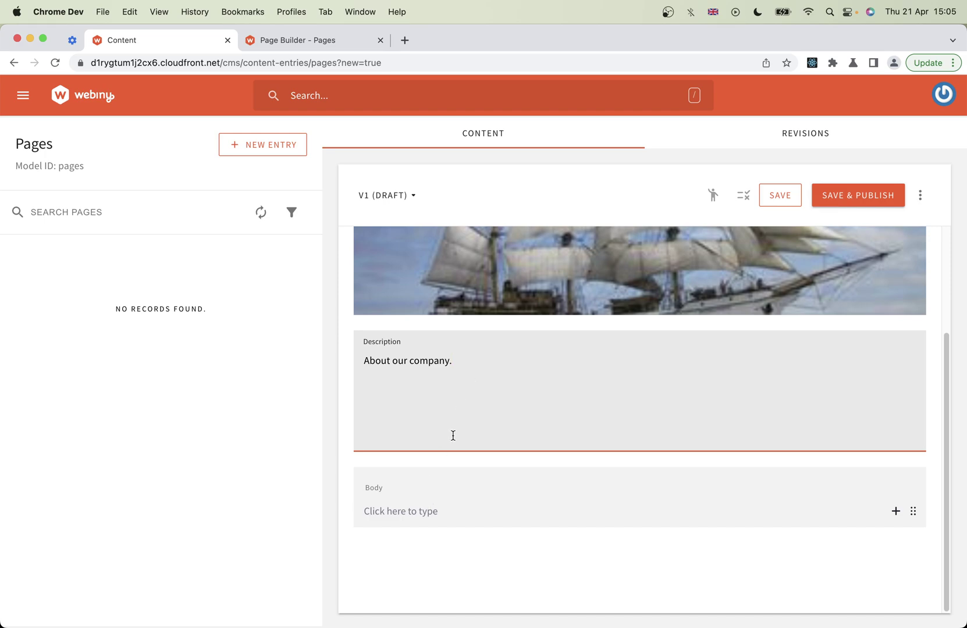
click(449, 503)
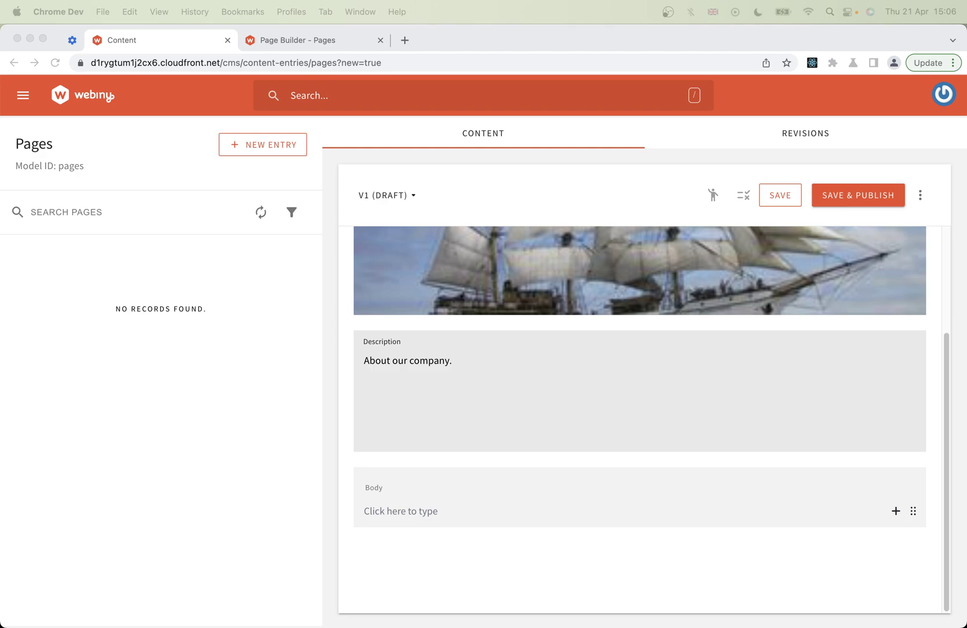
Paste four lorem ipsum paragraphs into Body and add 'This is a heading' after the first
click(428, 512)
key(super+v)
scroll(407, 343, down, 3)
scroll(408, 343, down, 4)
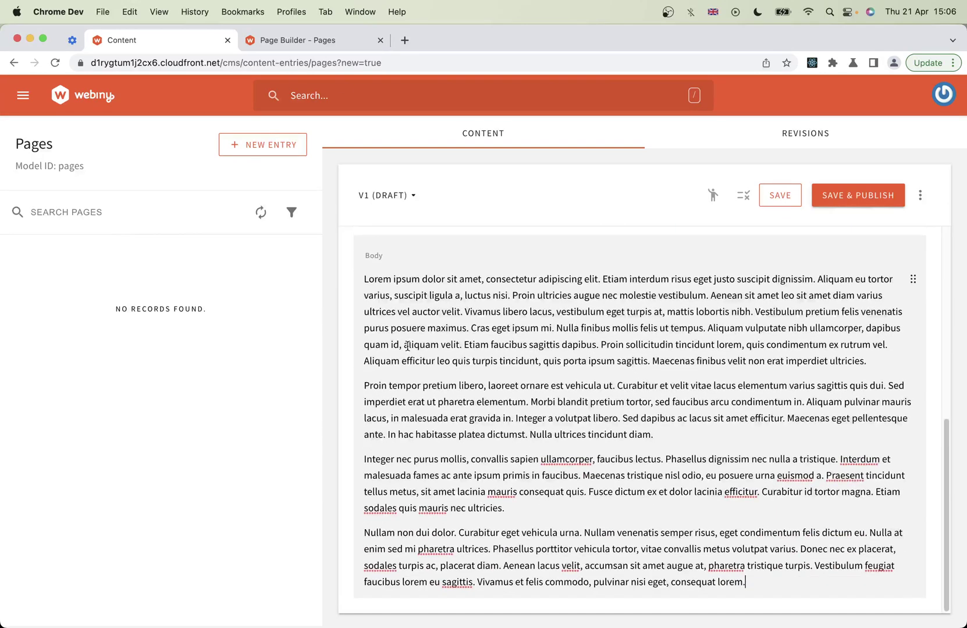
click(868, 362)
key(Return)
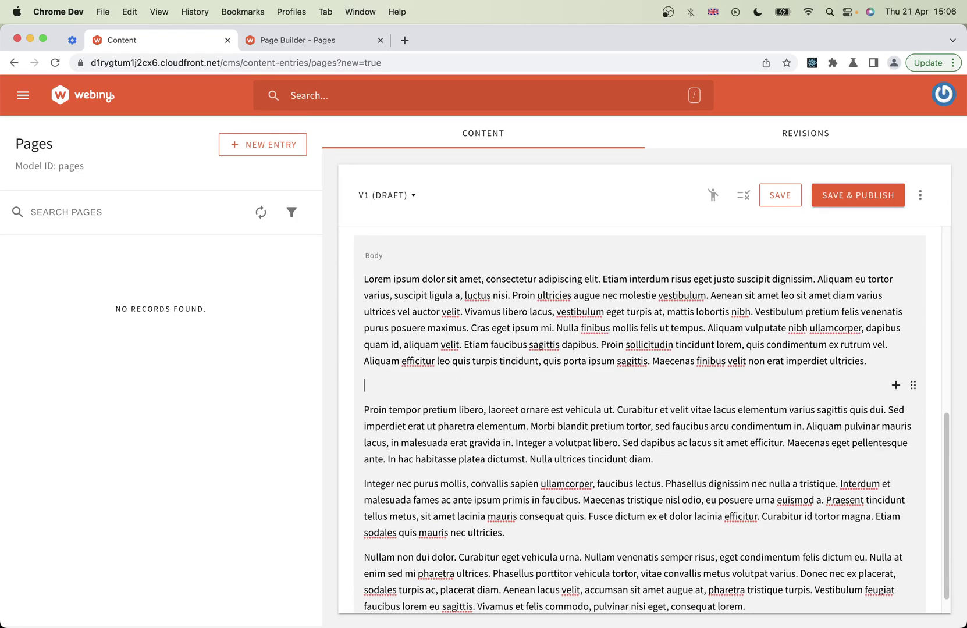
text(This is a heading)
key(super+shift+Left)
Unlink the 'This is a heading' line in Body so it remains plain paragraph text
click(483, 377)
triple_click(410, 393)
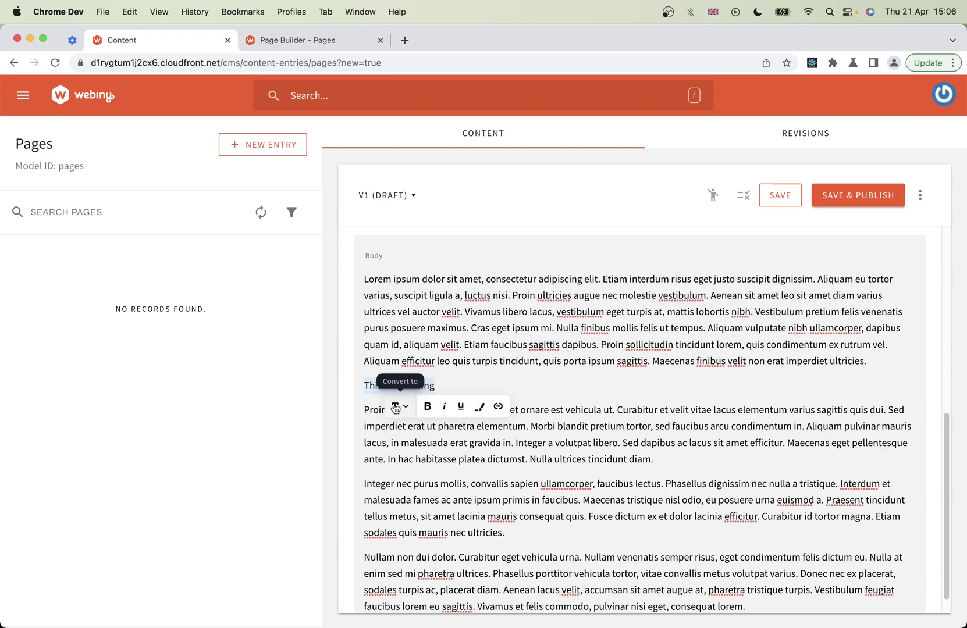
click(499, 407)
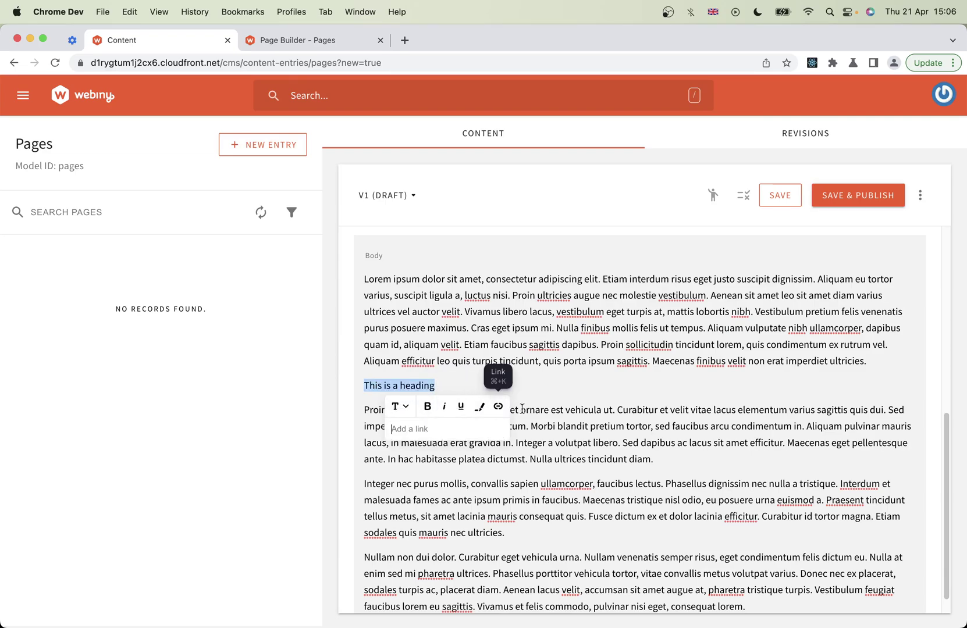
text(https://webiny.com)
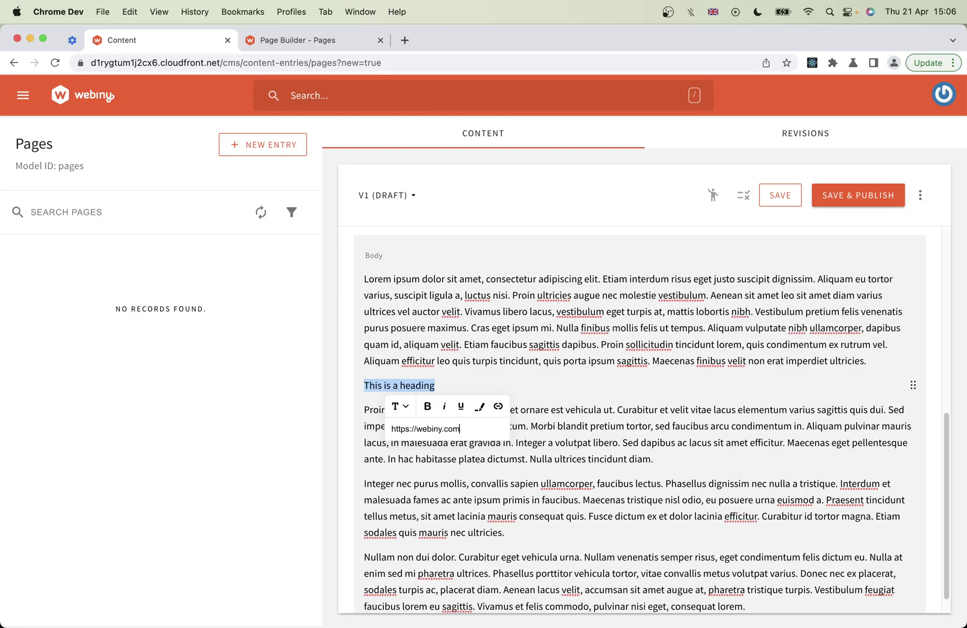
key(Return)
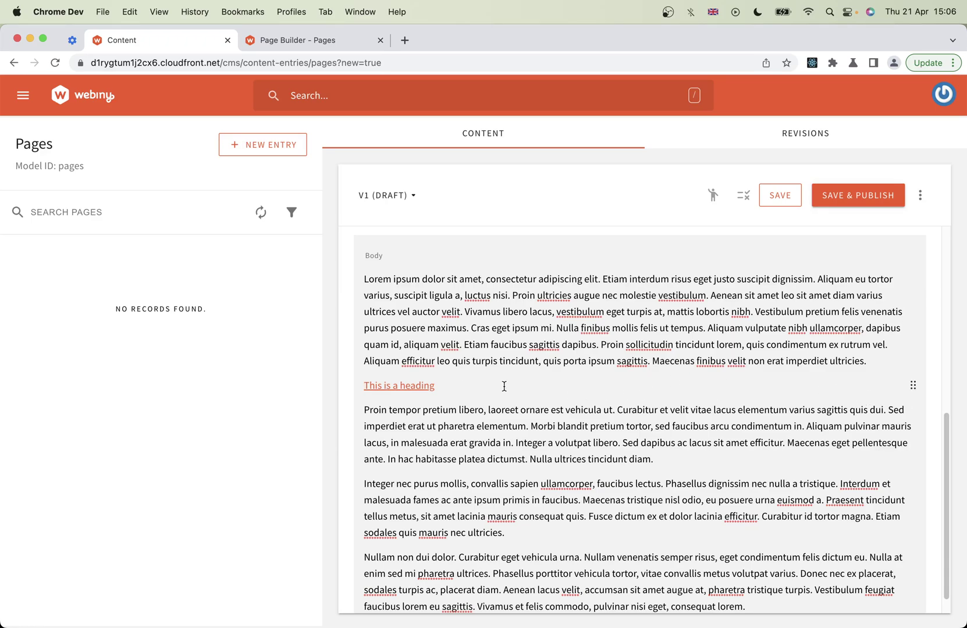
drag(562, 385, 331, 380)
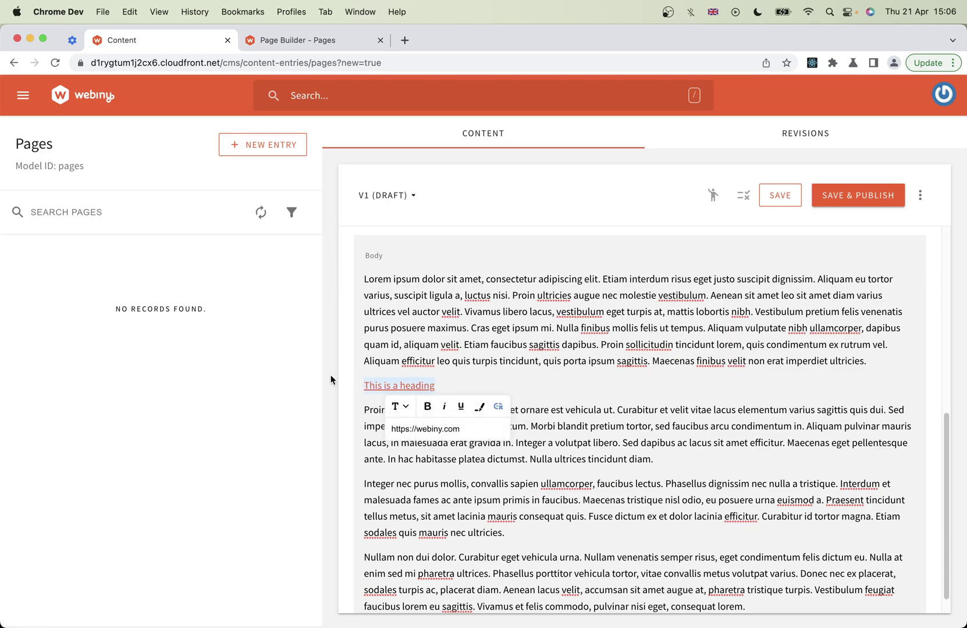
click(497, 406)
Convert the 'This is a heading' line into a Heading block
click(414, 410)
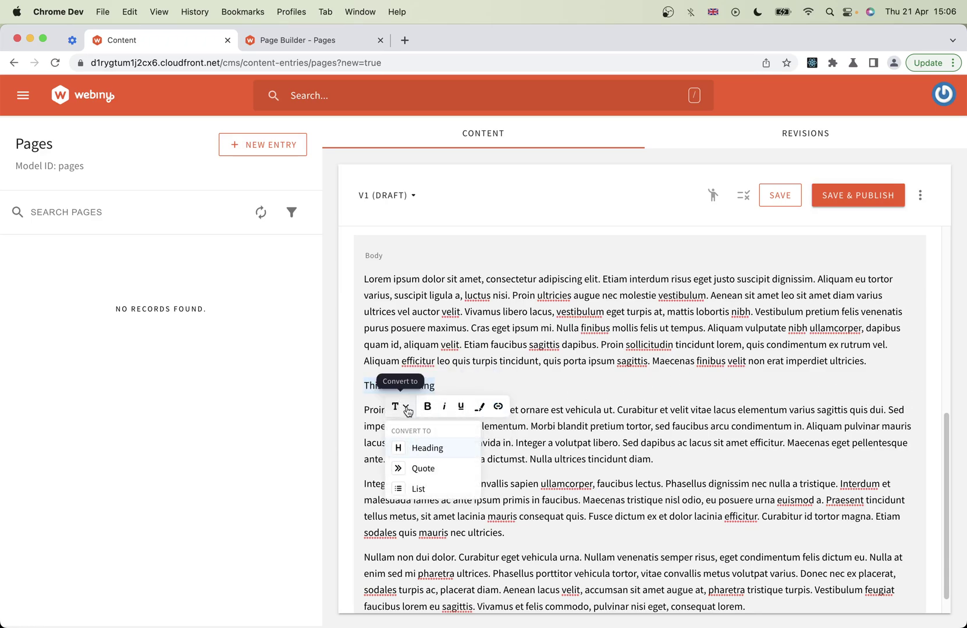
click(420, 452)
click(540, 420)
Reselect the heading text and check that it stays a Heading block
drag(544, 412, 340, 408)
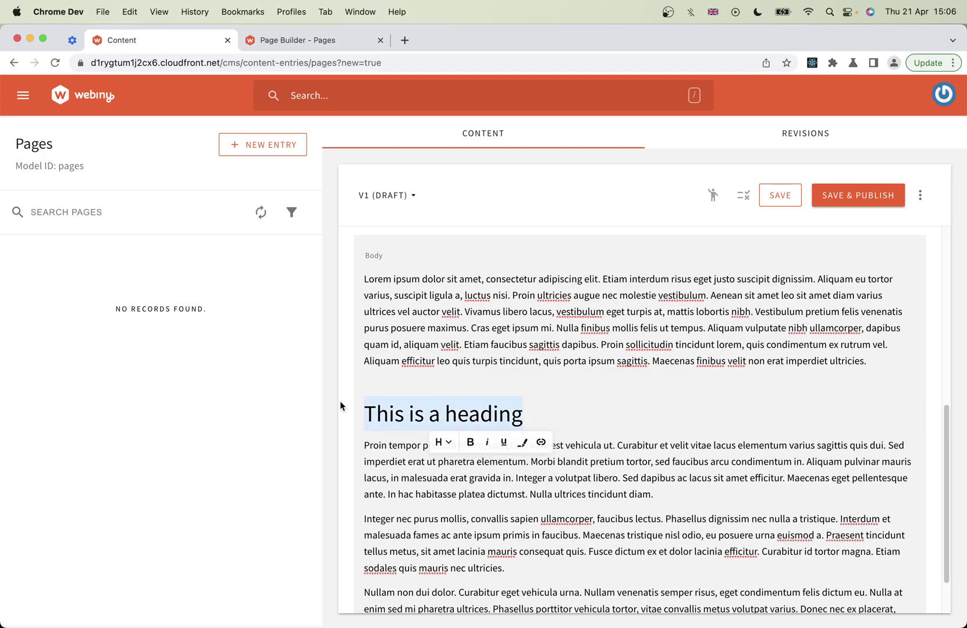
click(453, 449)
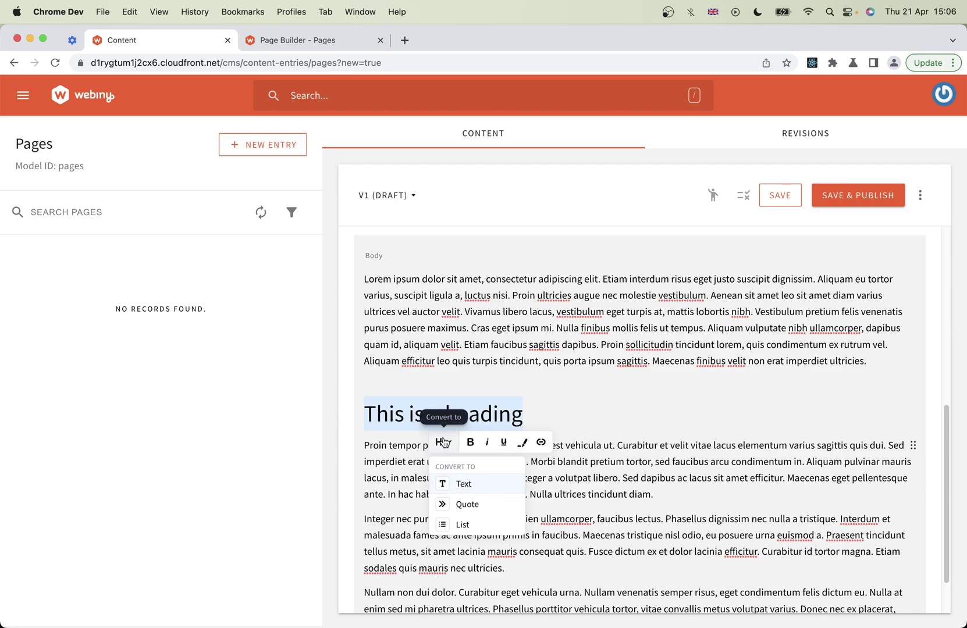
click(528, 412)
drag(366, 415, 534, 418)
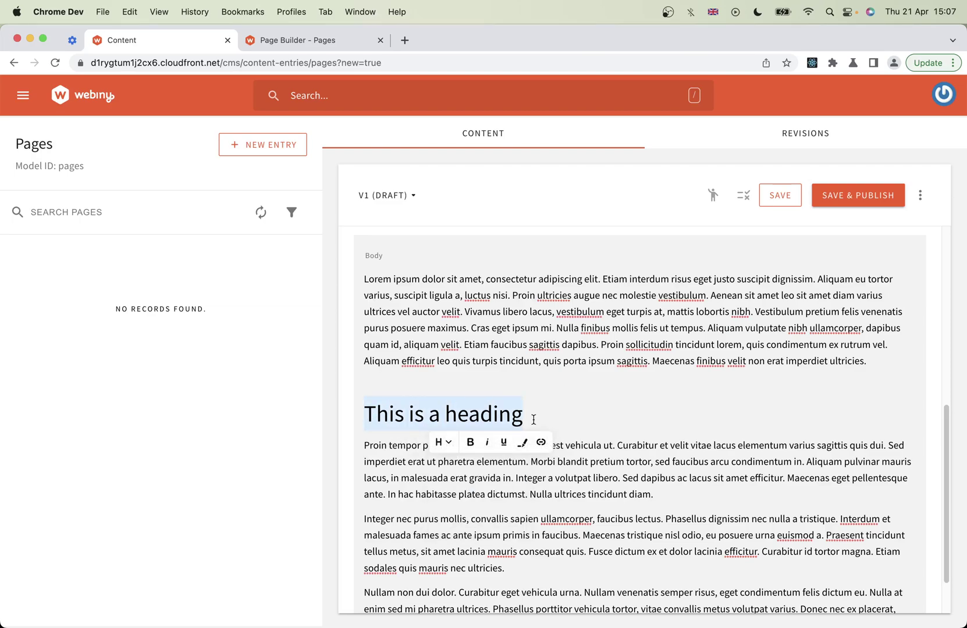
click(531, 413)
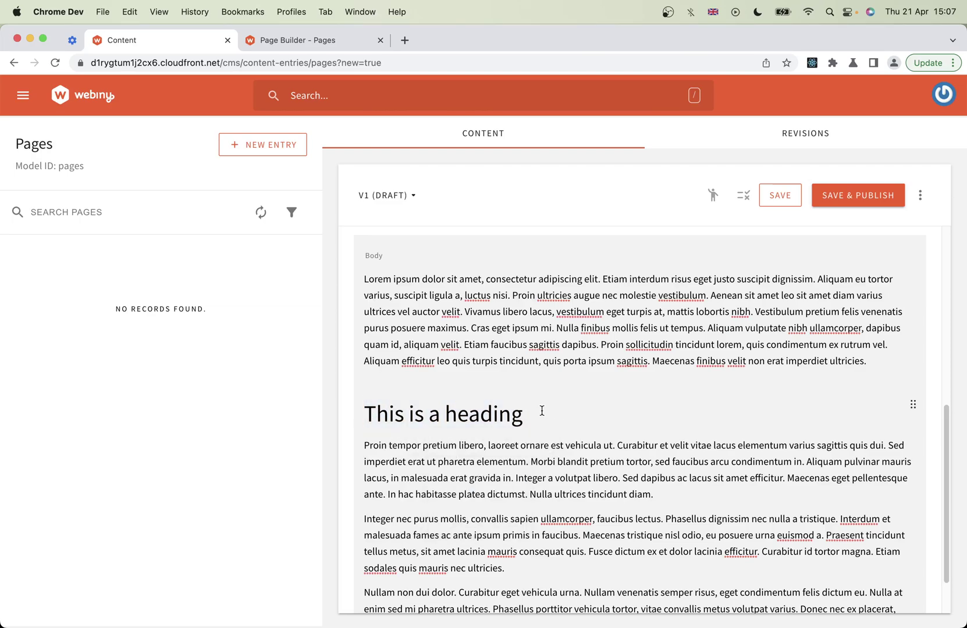
drag(528, 414, 366, 406)
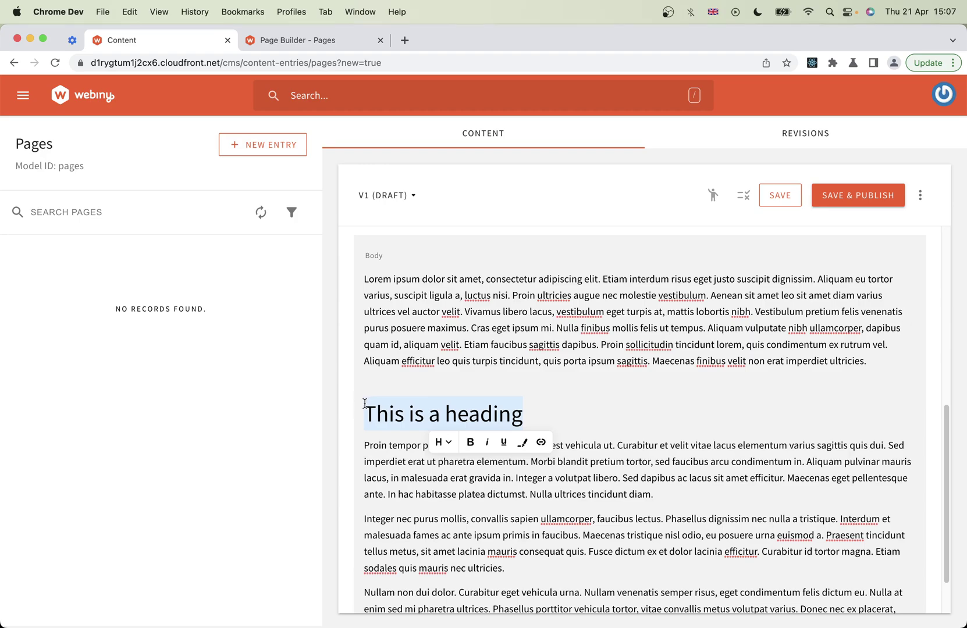
click(534, 412)
drag(534, 411, 367, 406)
click(451, 446)
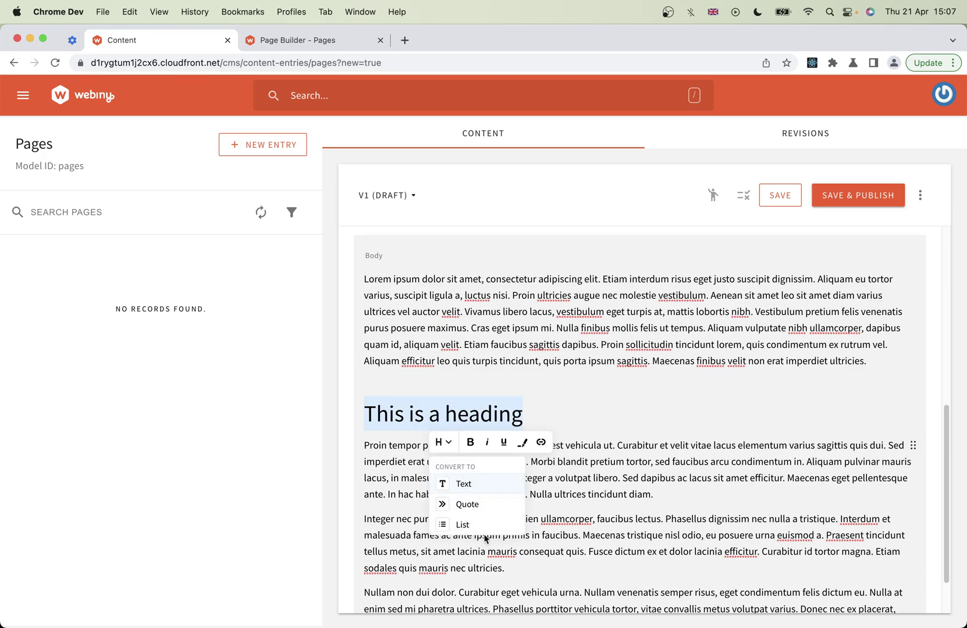
click(542, 411)
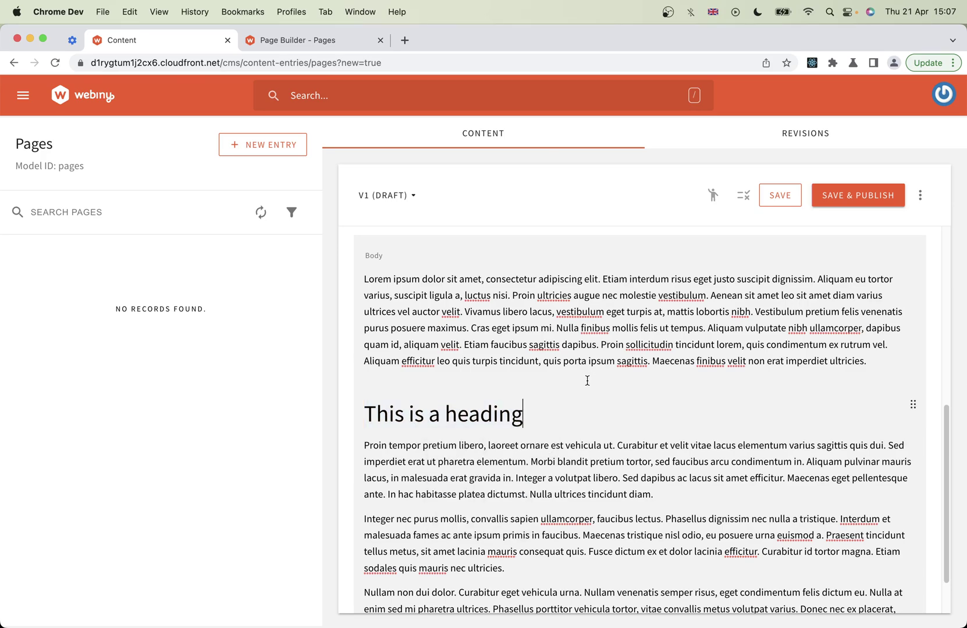
Add a new paragraph after the 'diam.' paragraph and insert an image block there
scroll(698, 430, down, 2)
click(669, 451)
key(Return)
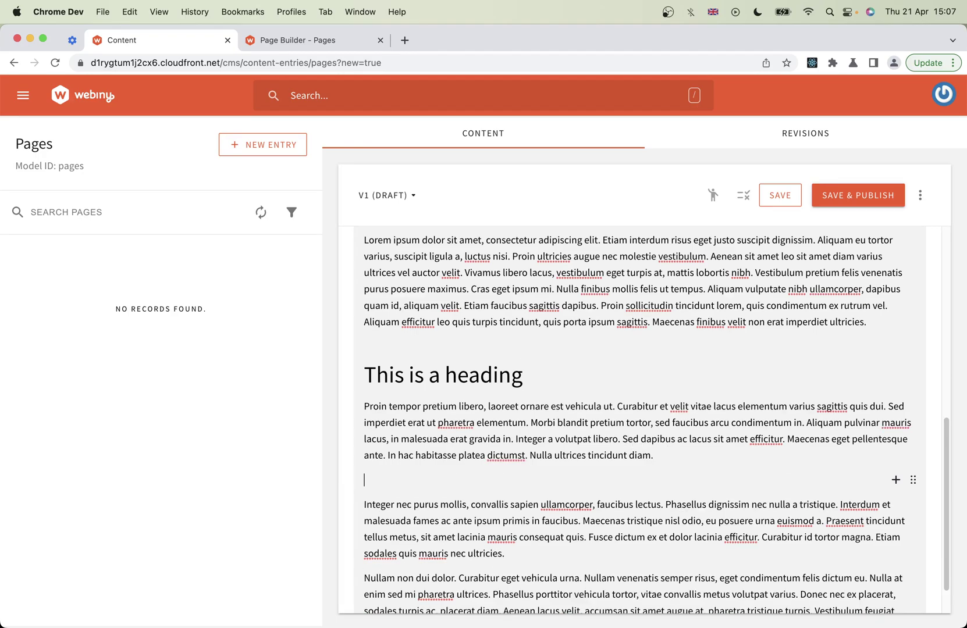
click(896, 480)
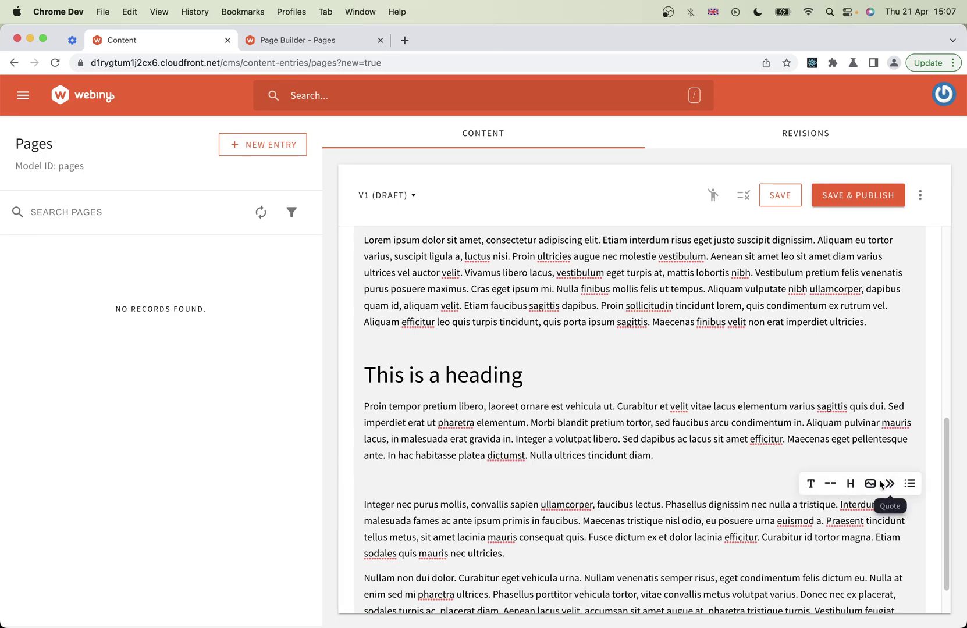
click(875, 485)
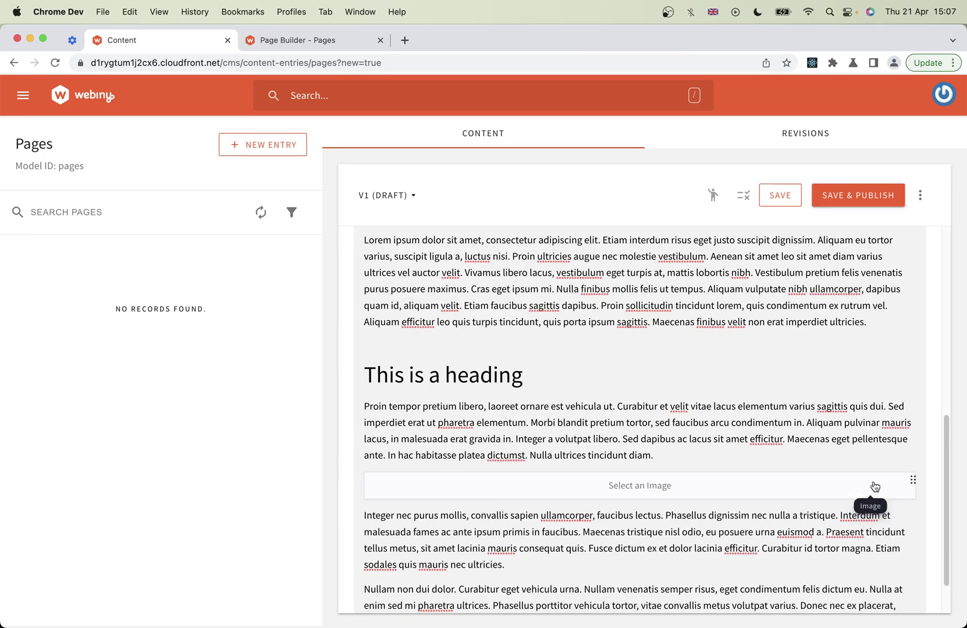
Pick the clipper ship image, caption it 'Clipper ship', and start Save & Publish
click(640, 483)
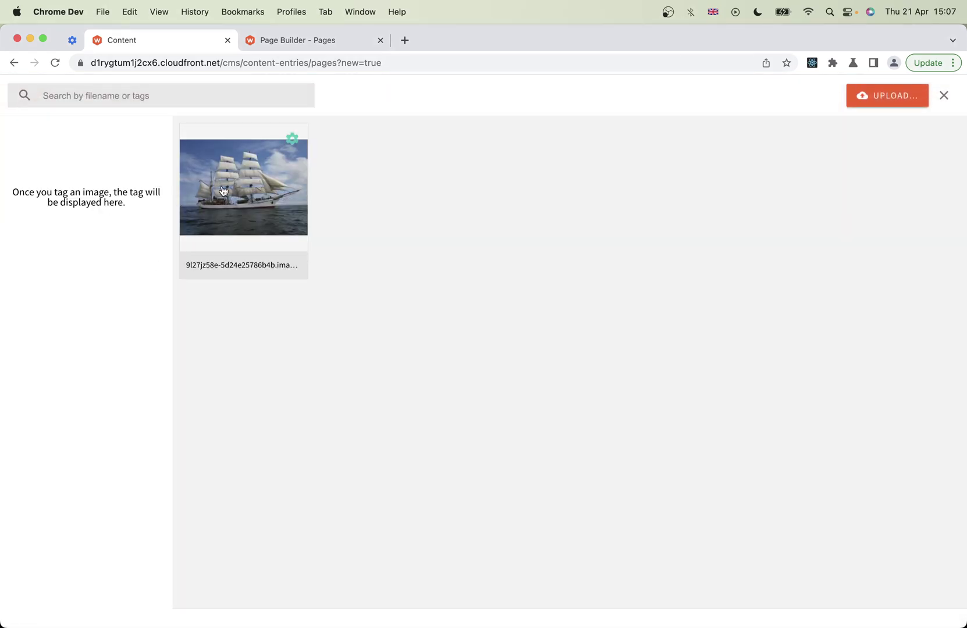
click(244, 186)
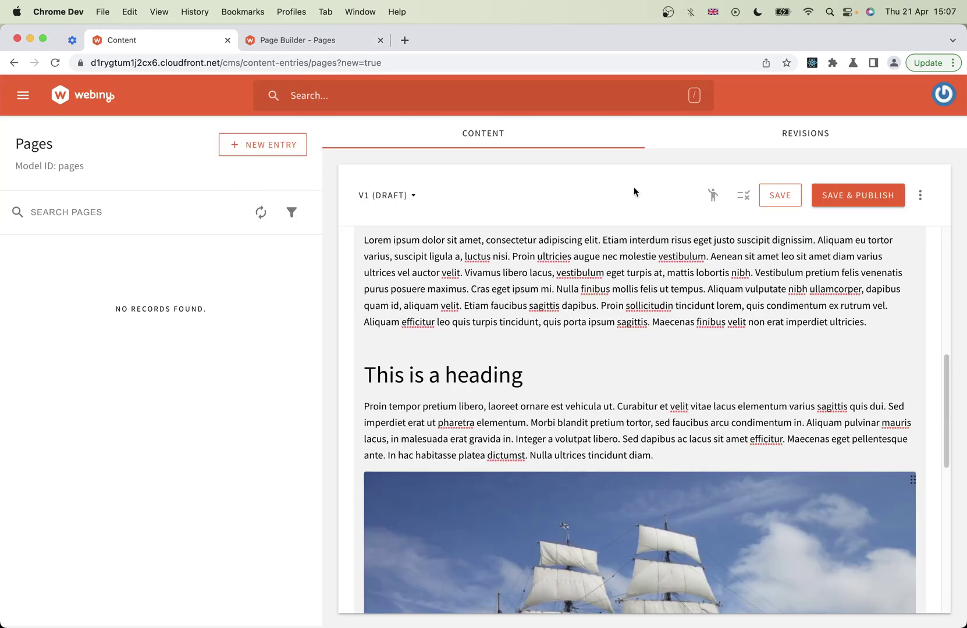
scroll(500, 471, down, 5)
scroll(499, 463, down, 5)
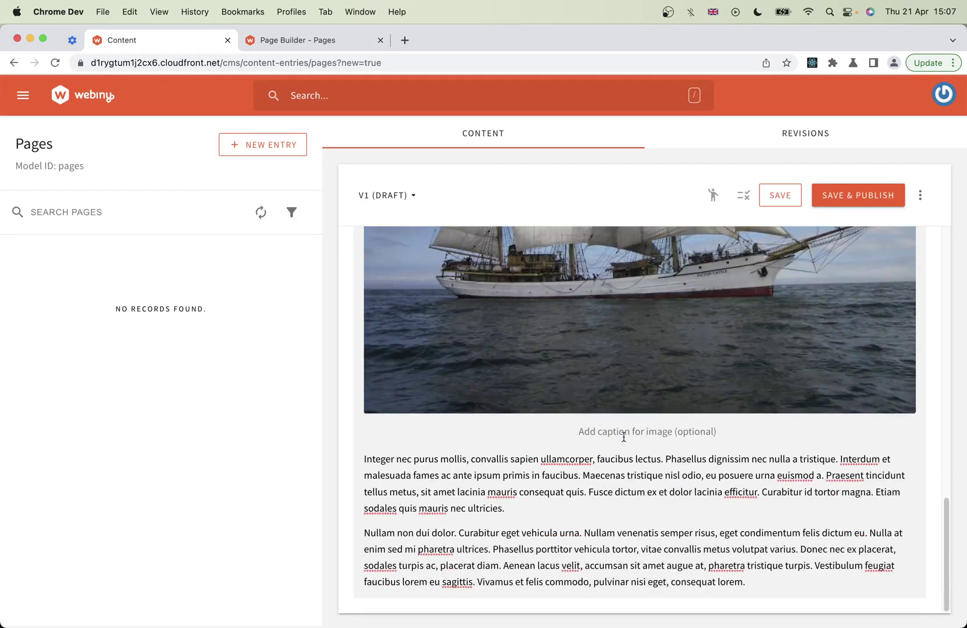
click(624, 434)
text(qlipper ship)
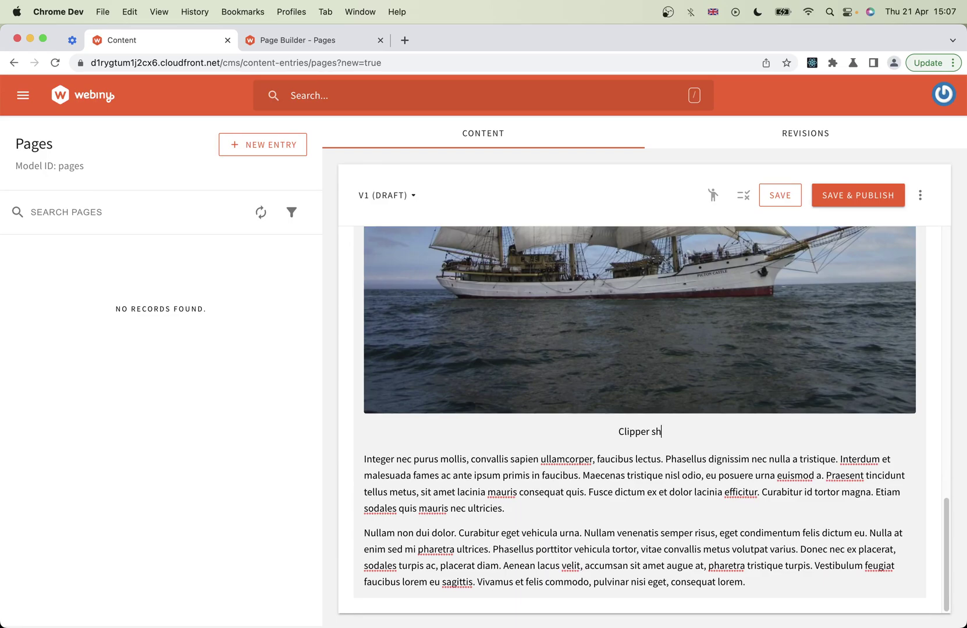
click(872, 193)
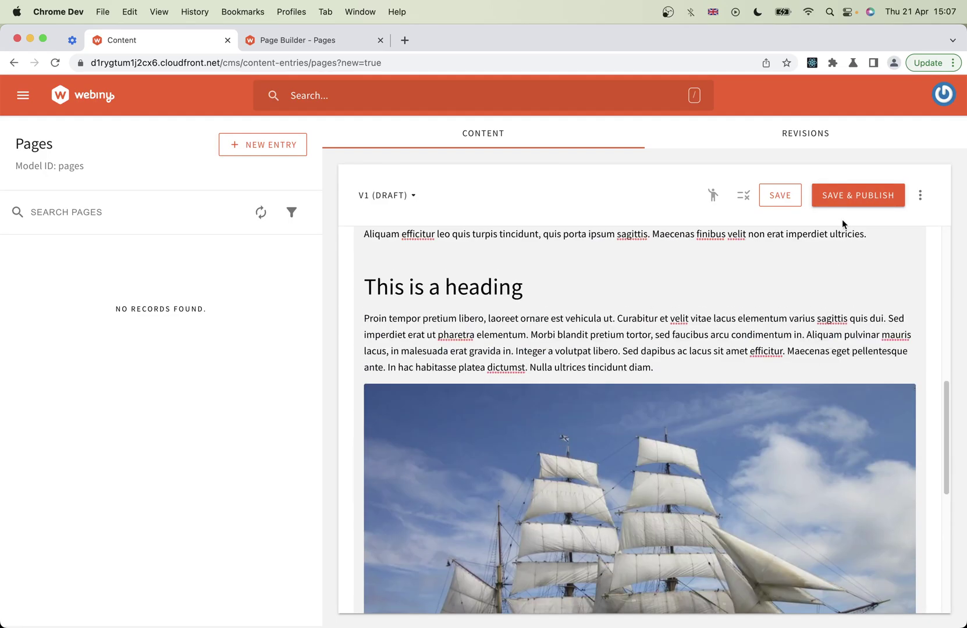
Confirm publishing so About Us becomes Published revision v1
click(846, 196)
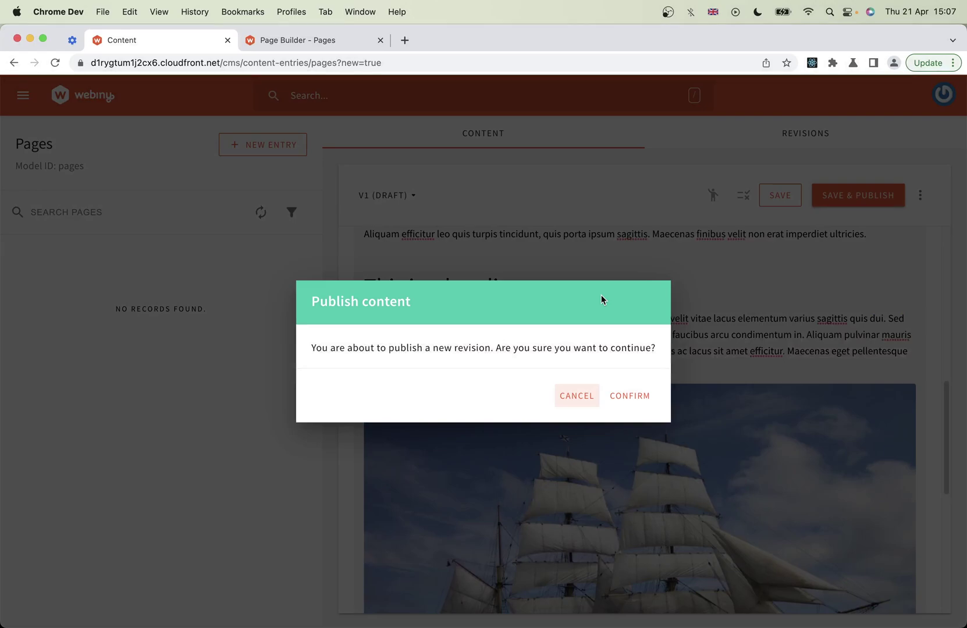
click(633, 390)
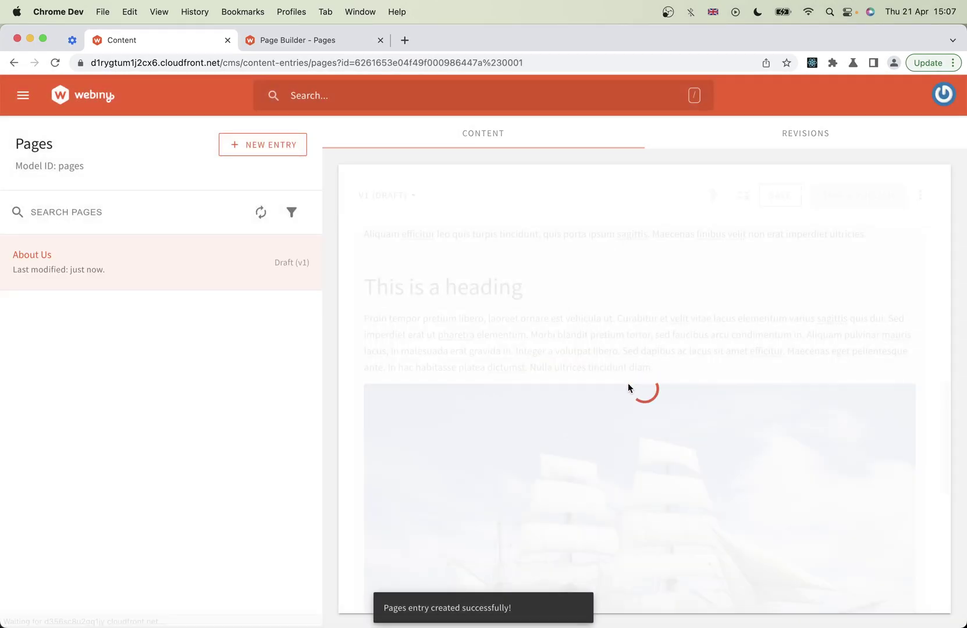
scroll(626, 458, up, 10)
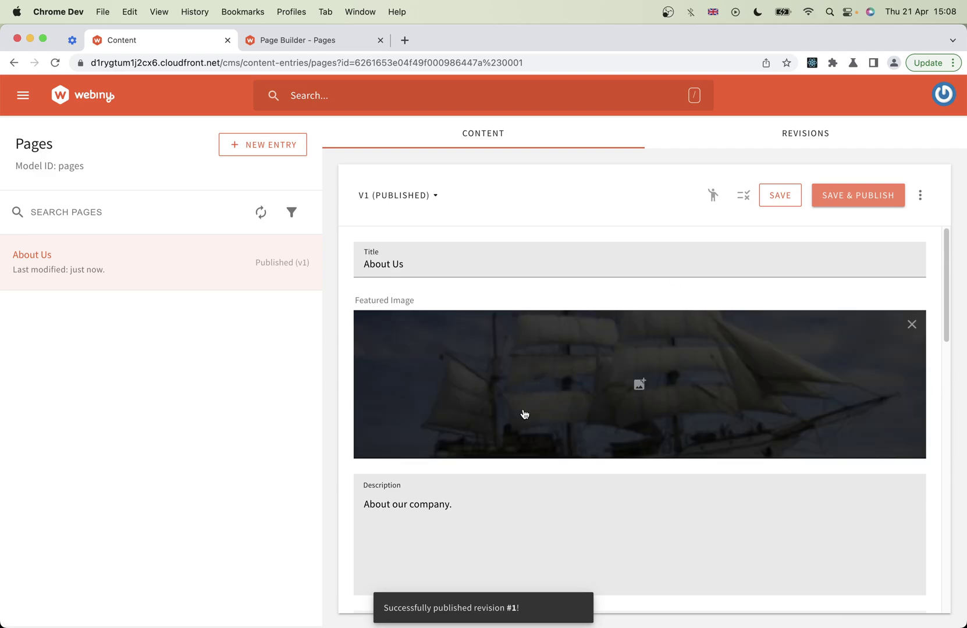
scroll(522, 414, down, 5)
scroll(523, 409, down, 5)
scroll(520, 409, up, 10)
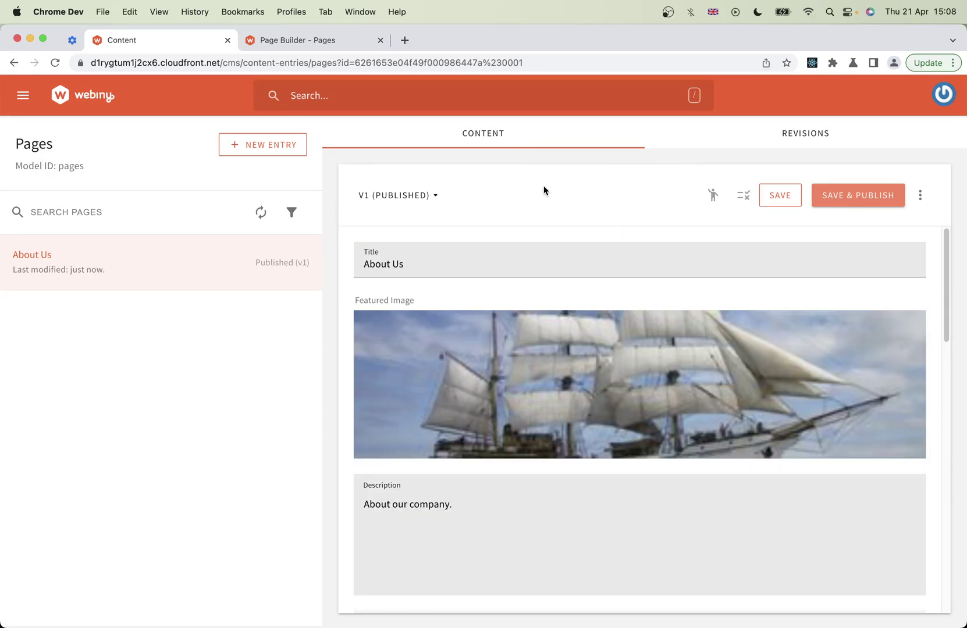
Change Description to 'About our awesome company.' and publish it as revision v2
scroll(514, 463, down, 3)
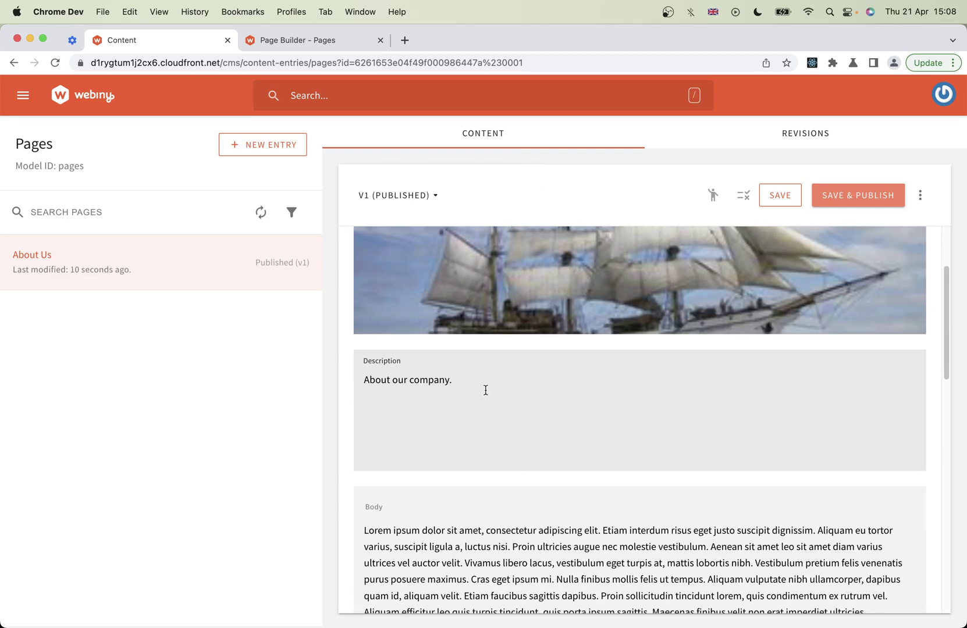
click(409, 379)
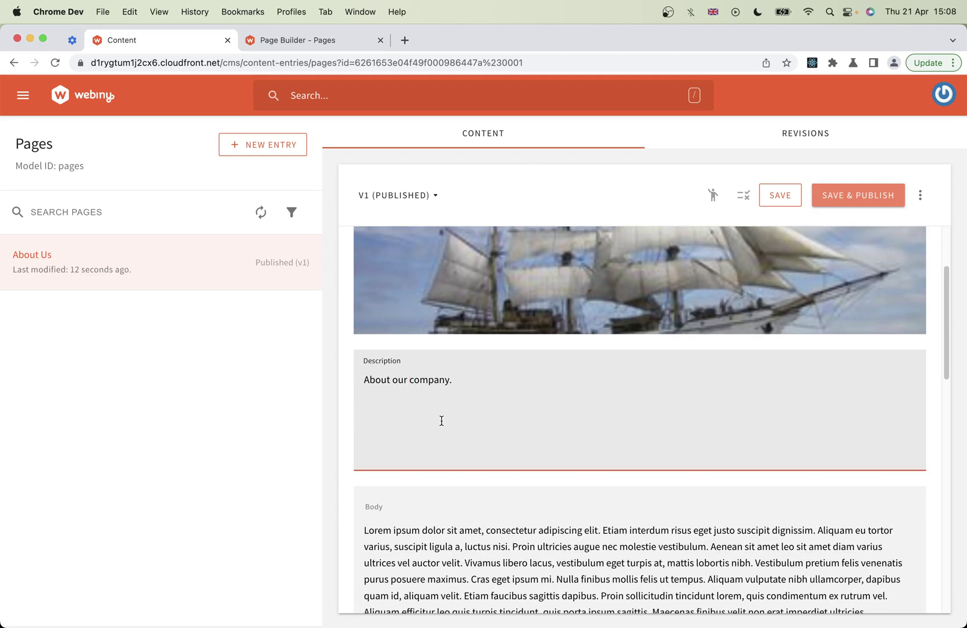
text(awesome)
click(861, 200)
click(640, 400)
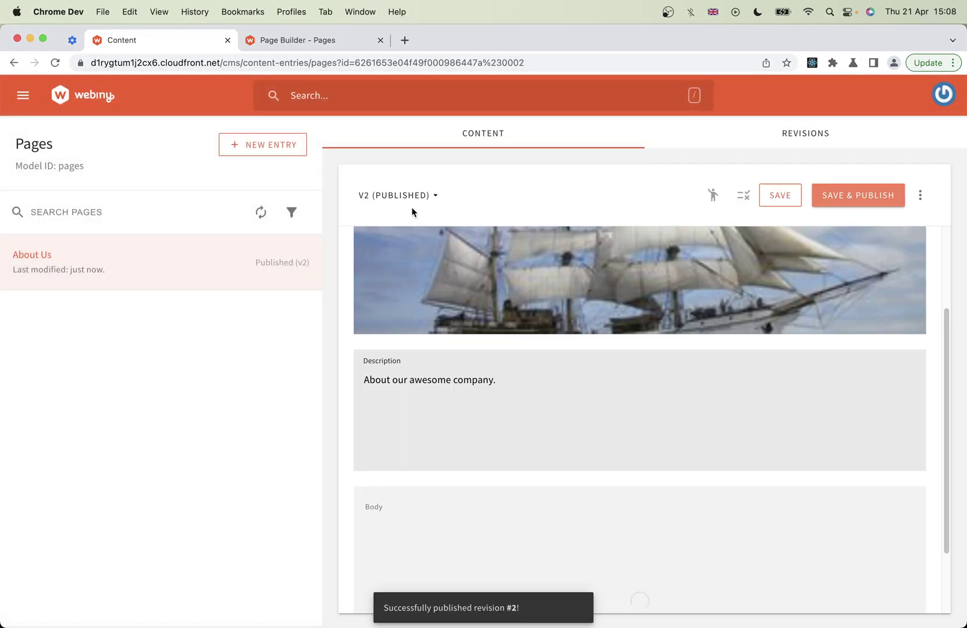
View revision v1 to check the old description, then return to v2
click(410, 196)
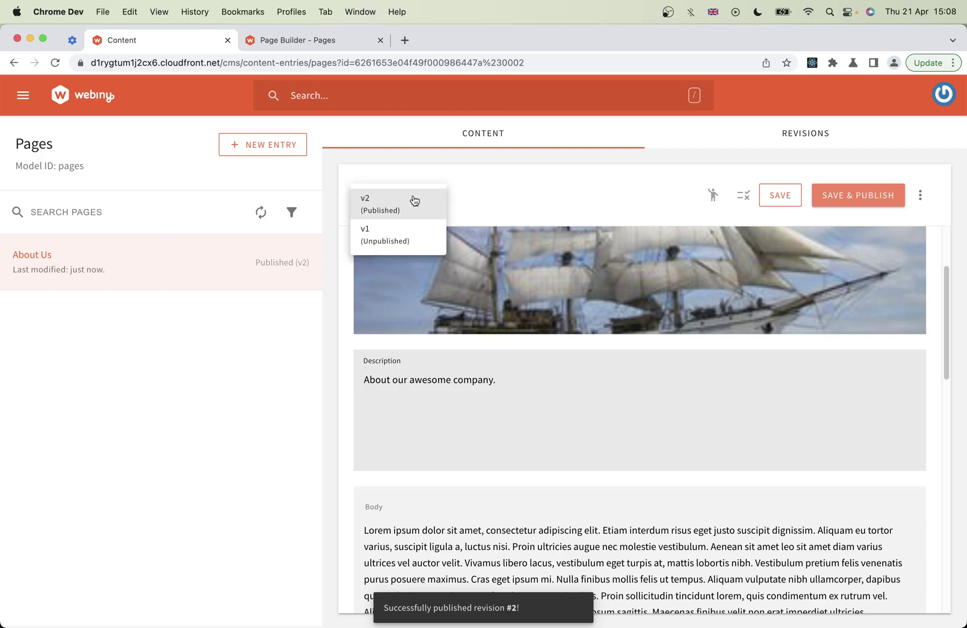
click(393, 234)
click(405, 205)
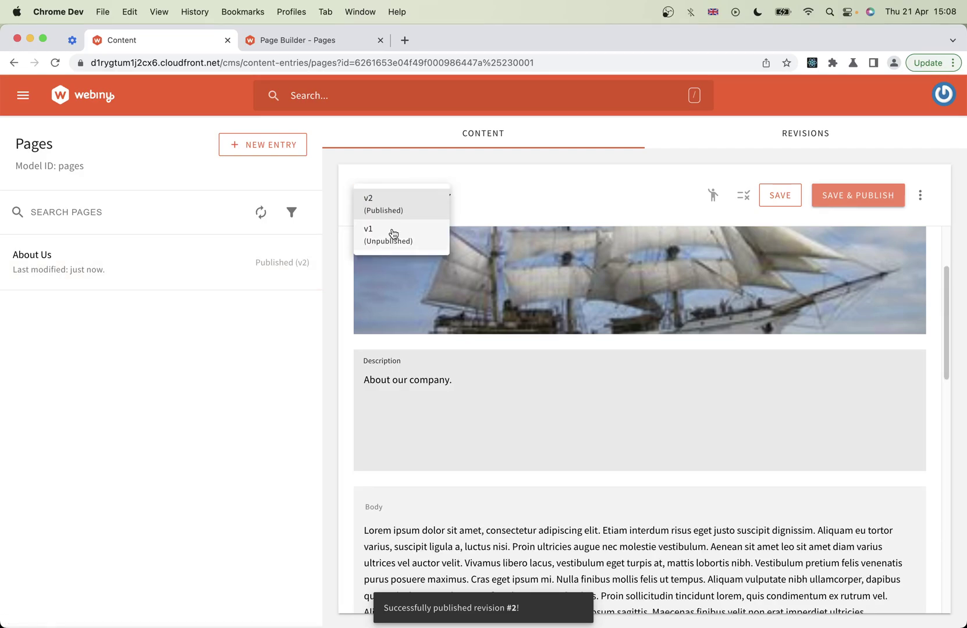
click(393, 212)
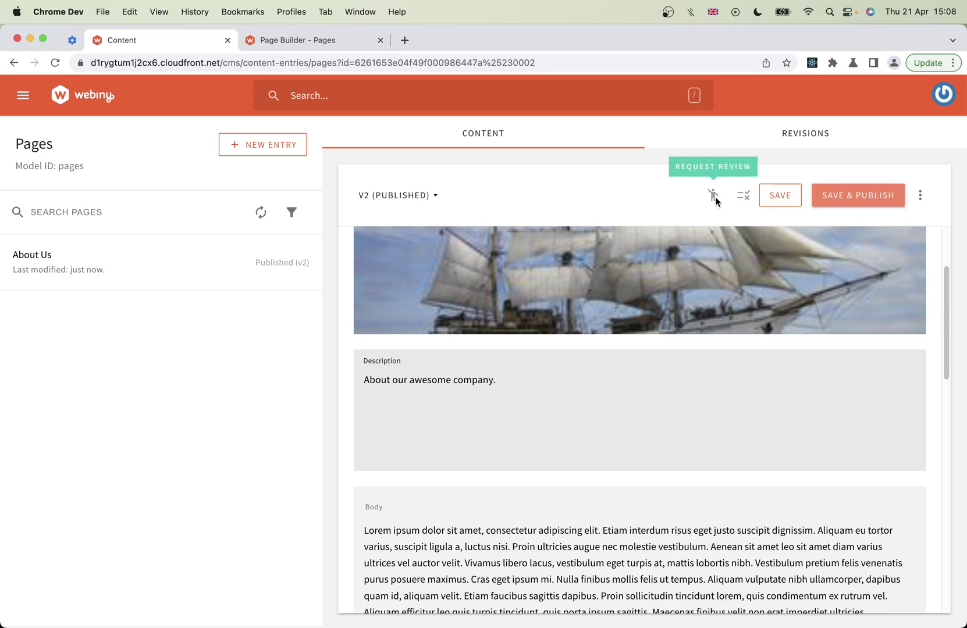
click(920, 195)
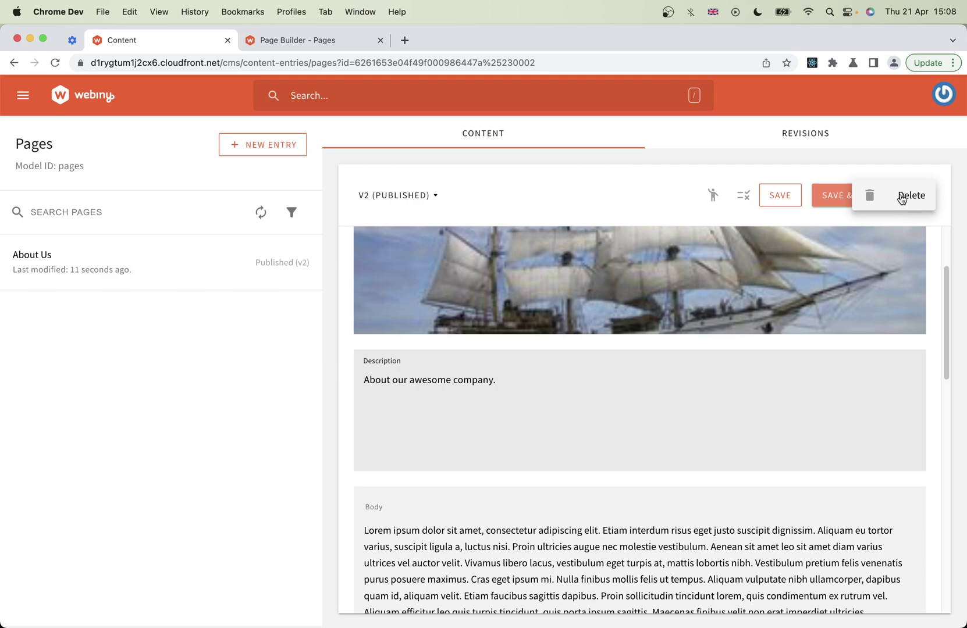
click(678, 206)
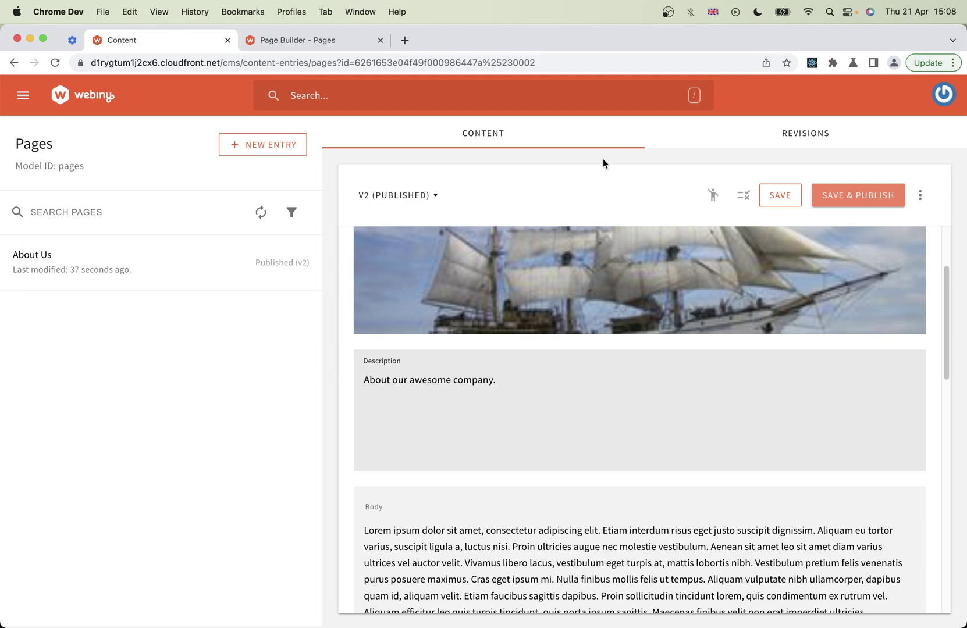
click(26, 100)
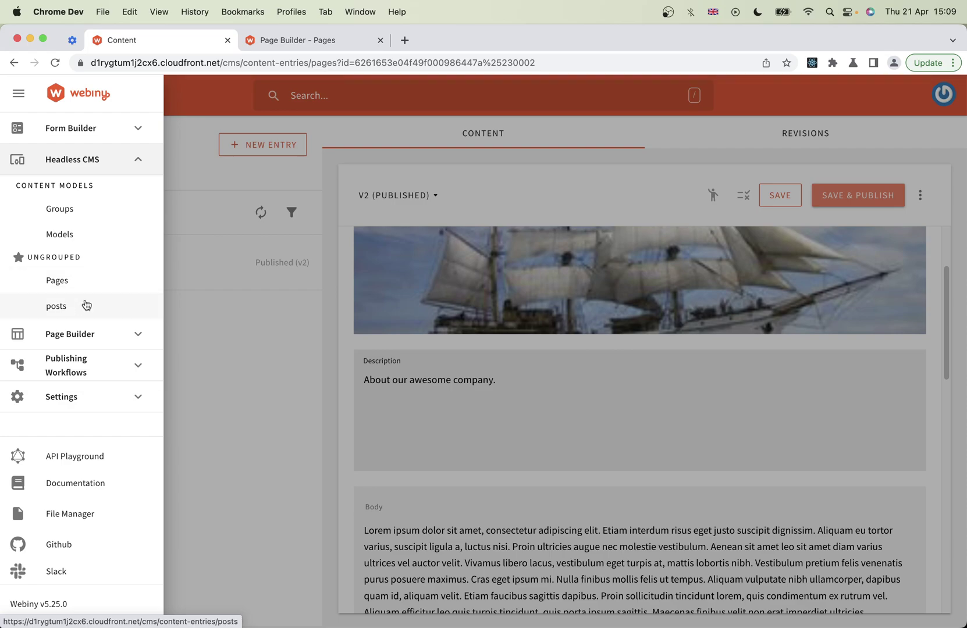
click(533, 195)
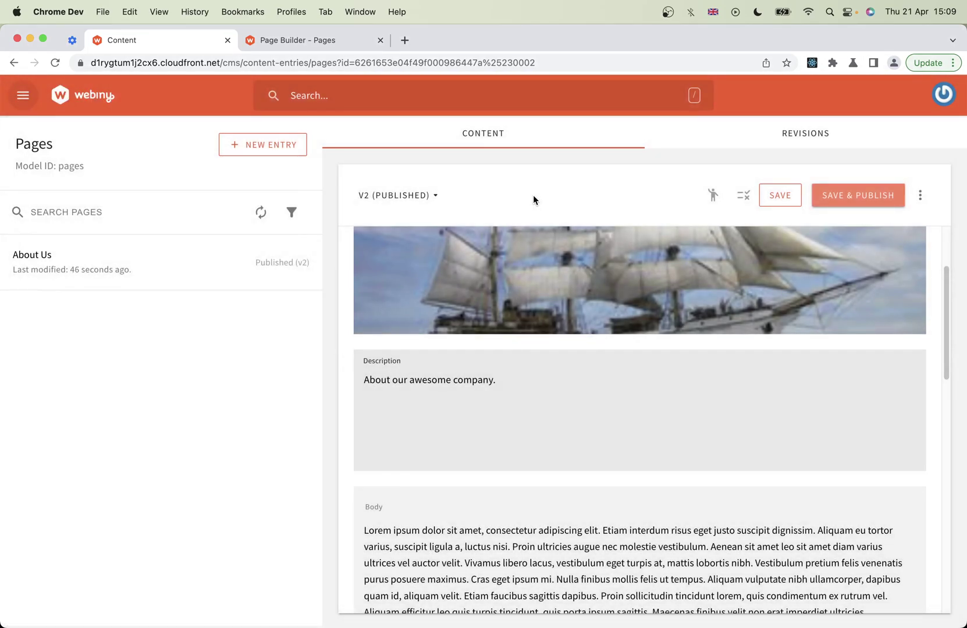